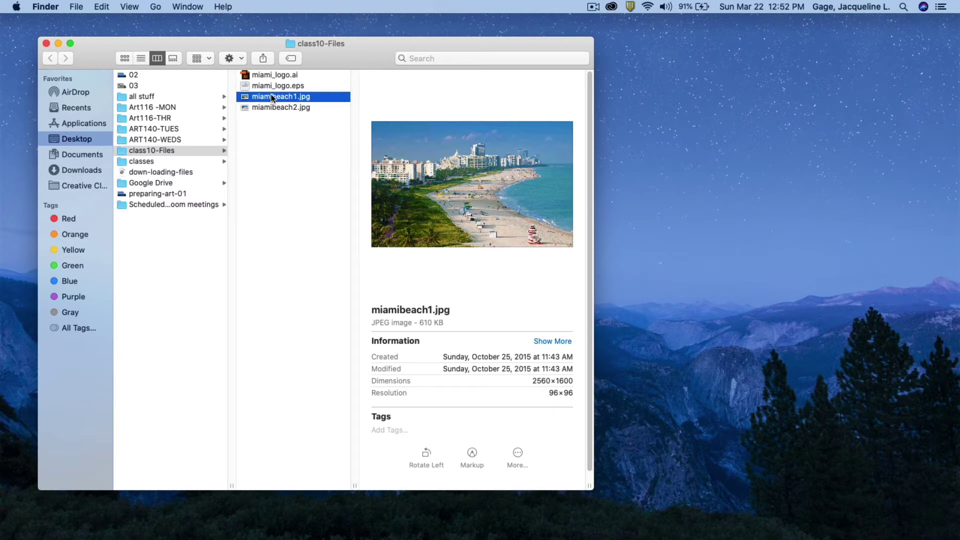
Close the Finder window, switch to Adobe Photoshop 2020, and move the Layers panel aside to clear the workspace.
click(46, 43)
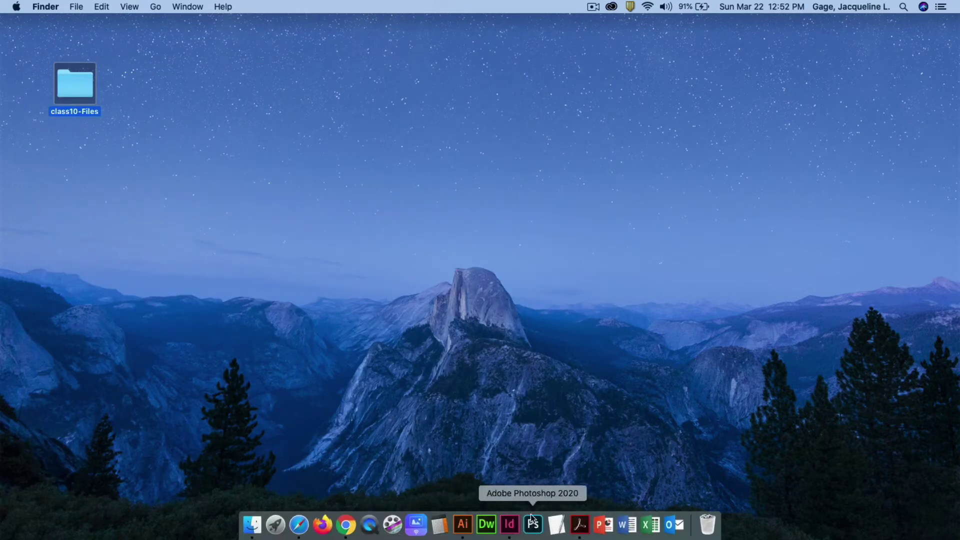
click(533, 522)
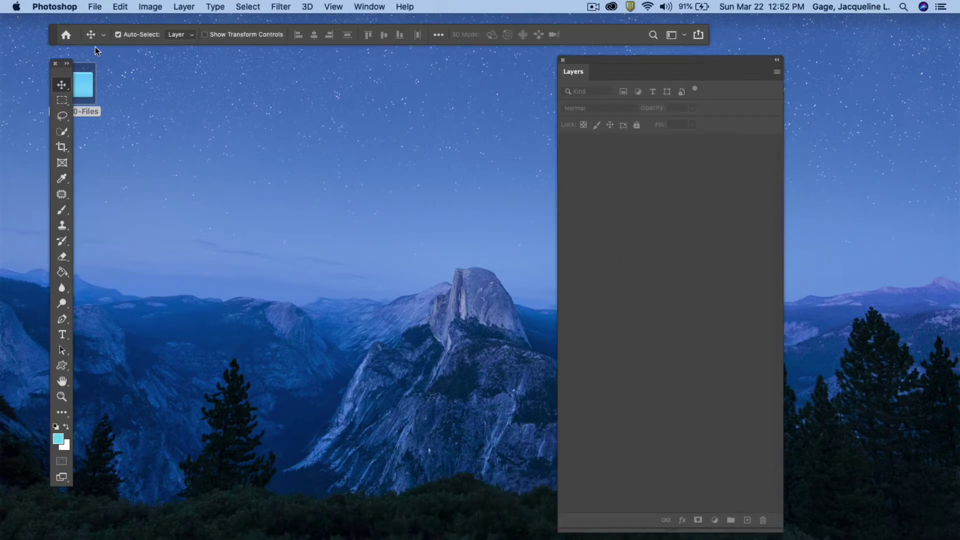
drag(585, 61, 653, 56)
Open miamibeach1.jpg from the class10-Files folder on the Desktop and place its window just below the options bar.
click(94, 7)
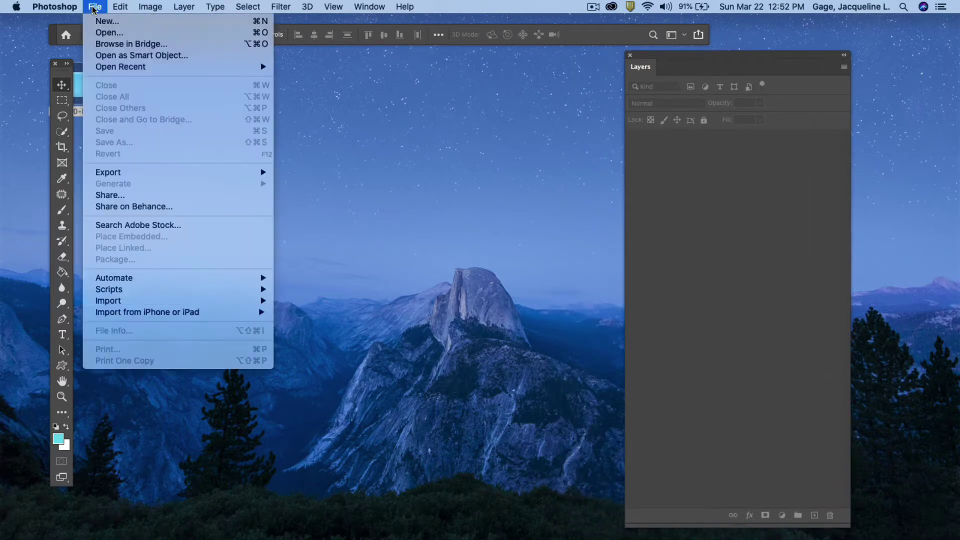
click(120, 35)
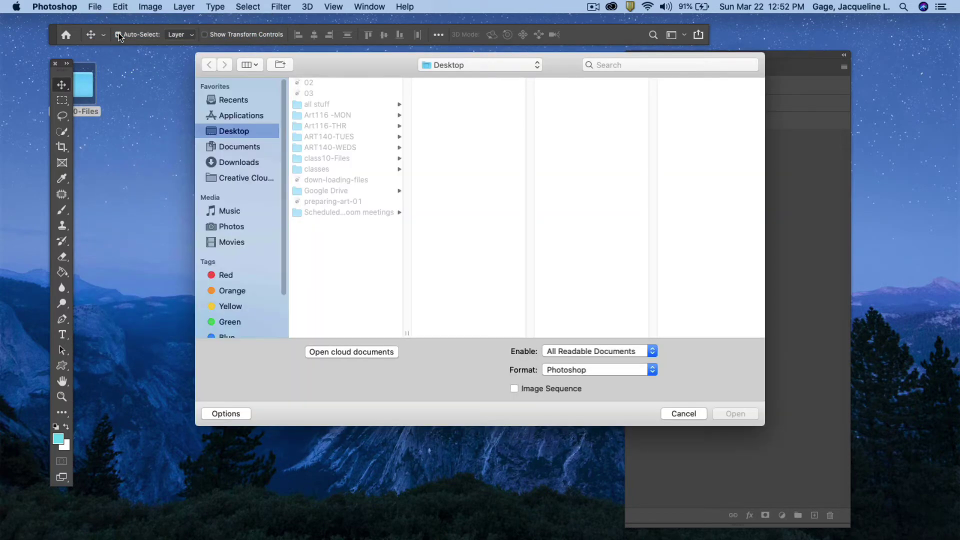
click(338, 158)
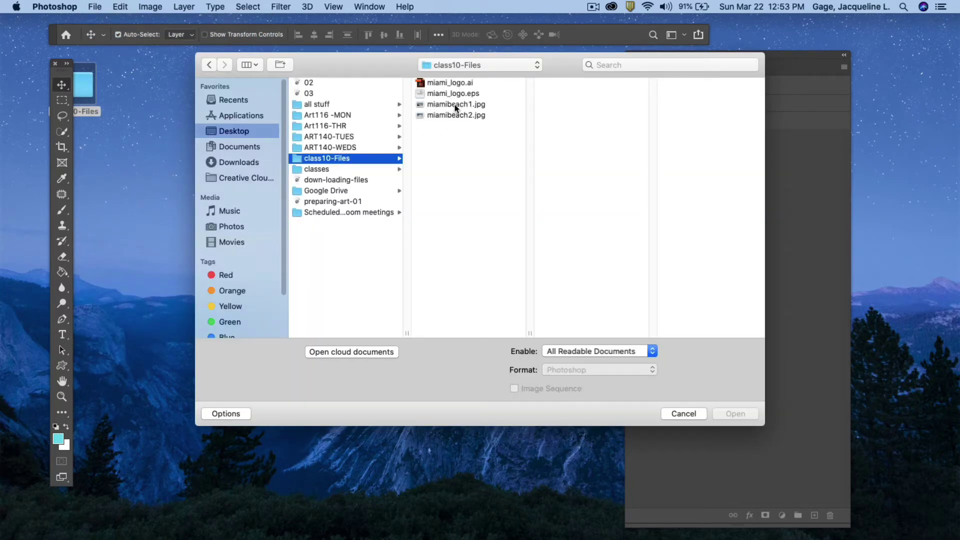
click(481, 104)
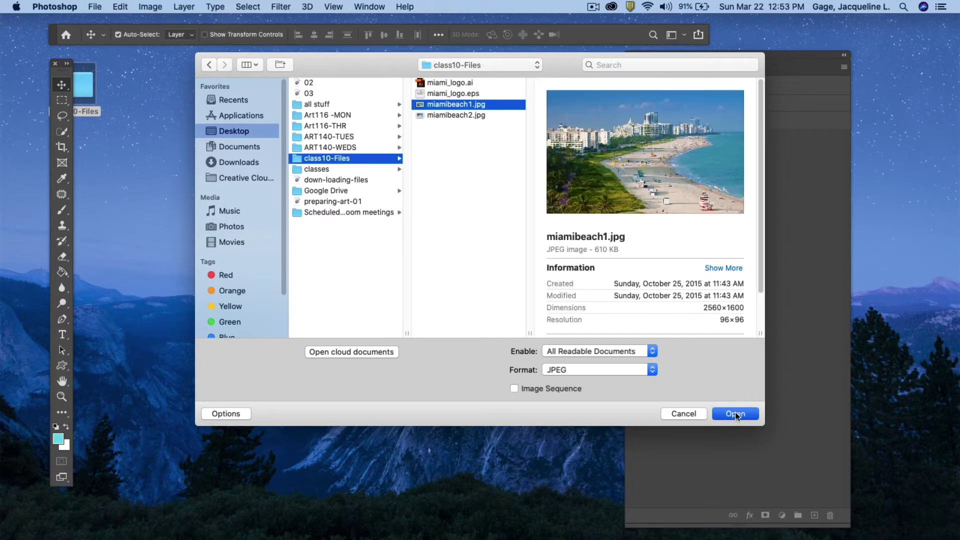
click(736, 415)
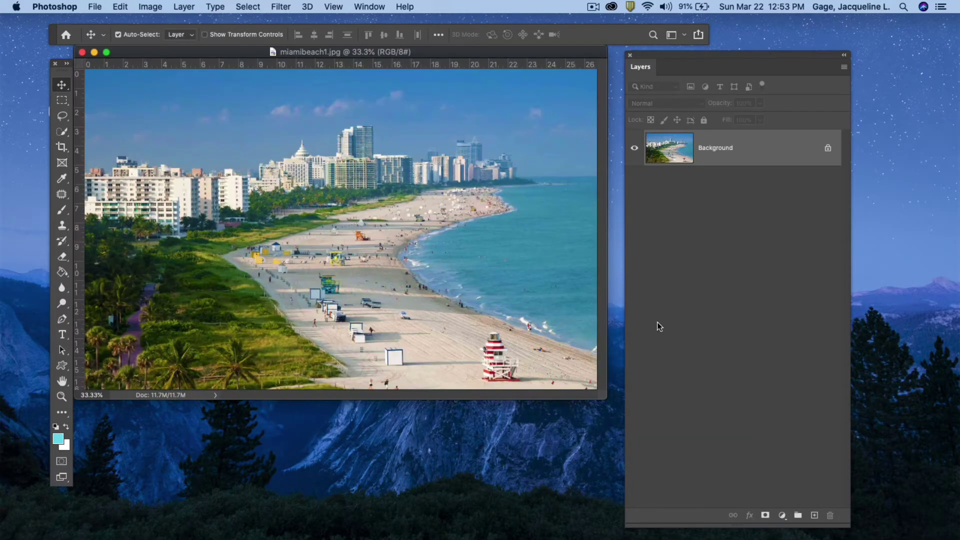
drag(166, 52, 168, 58)
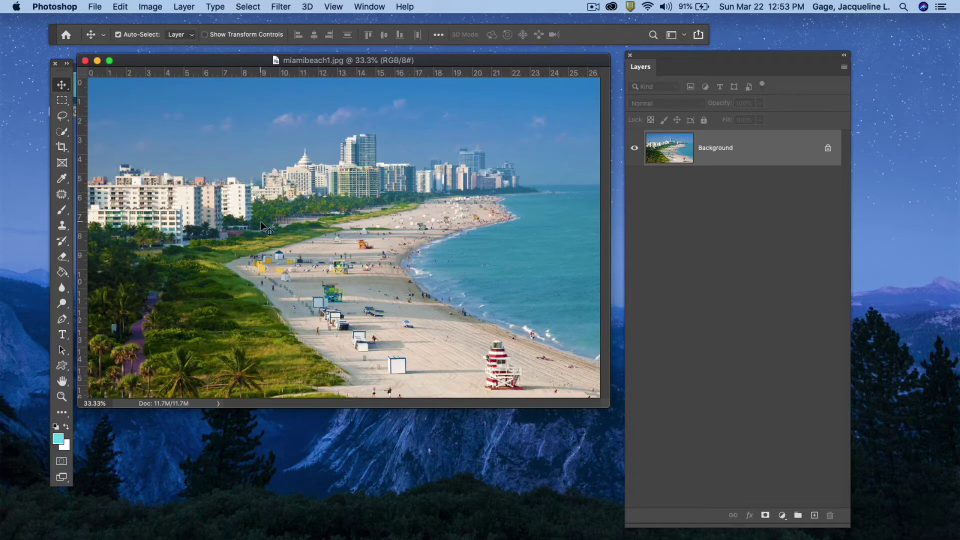
Convert the beach photo to Grayscale mode, discarding its color information, and enlarge the document window clear of the Layers panel.
click(150, 7)
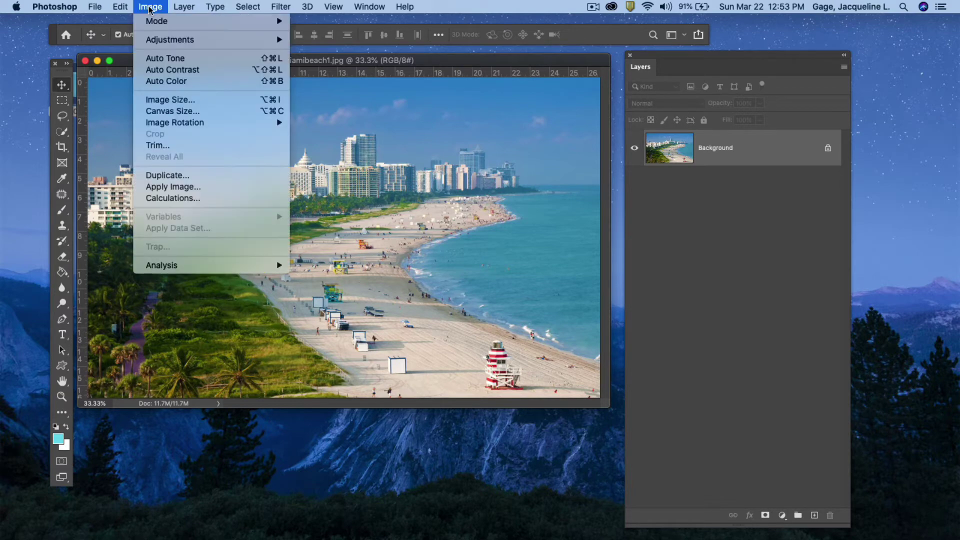
mouse_move(156, 22)
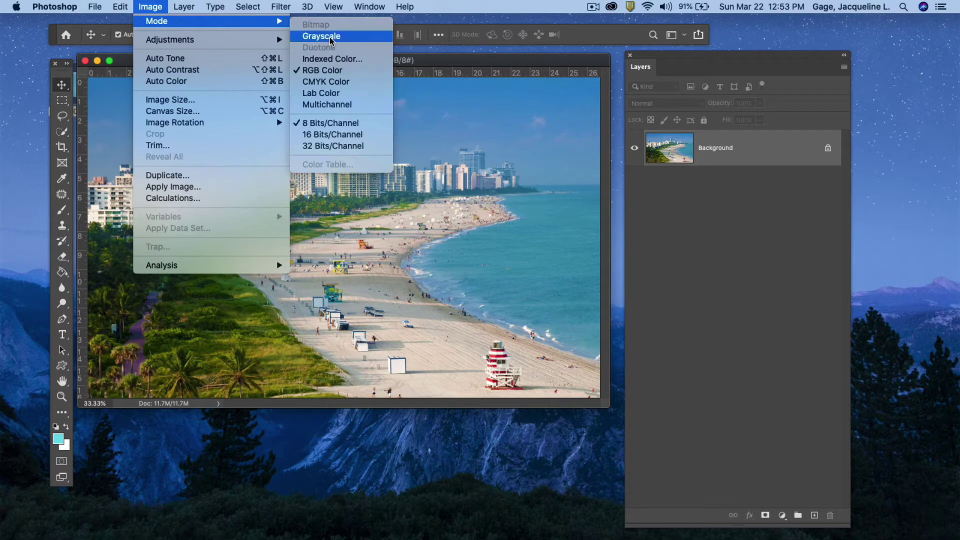
click(330, 37)
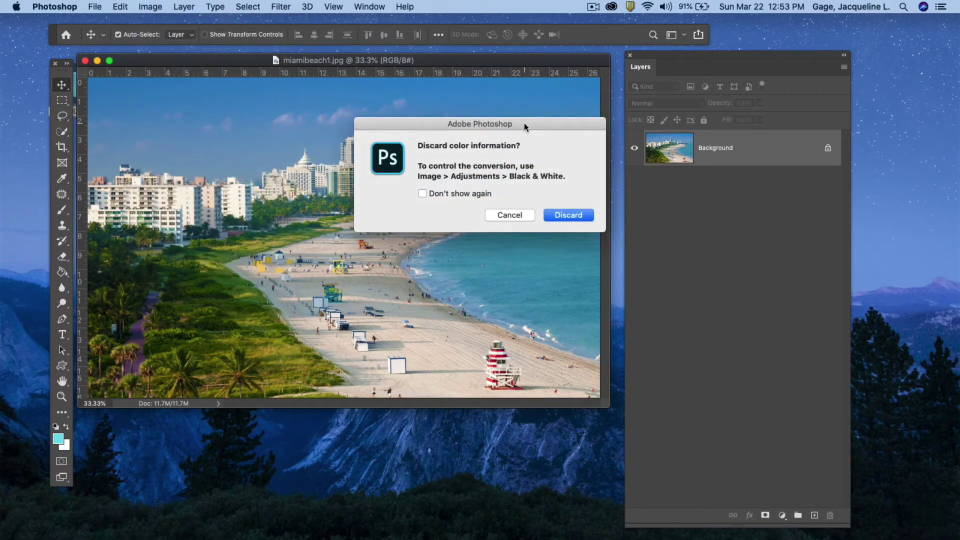
drag(524, 126, 432, 127)
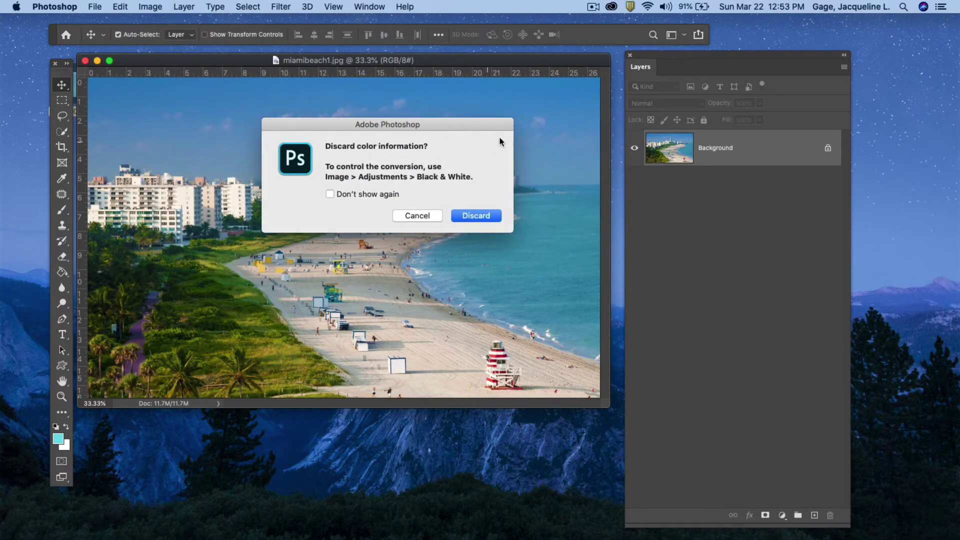
click(477, 216)
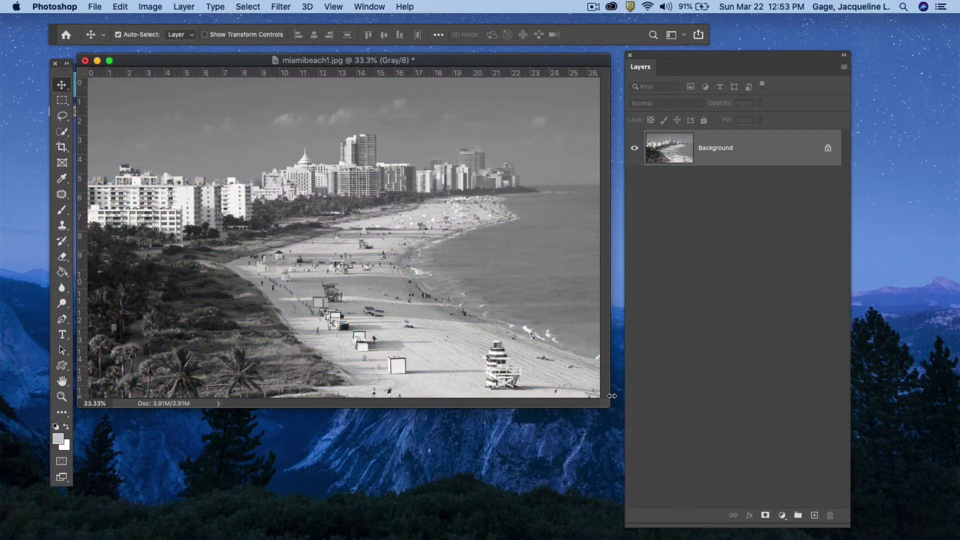
drag(610, 405, 646, 437)
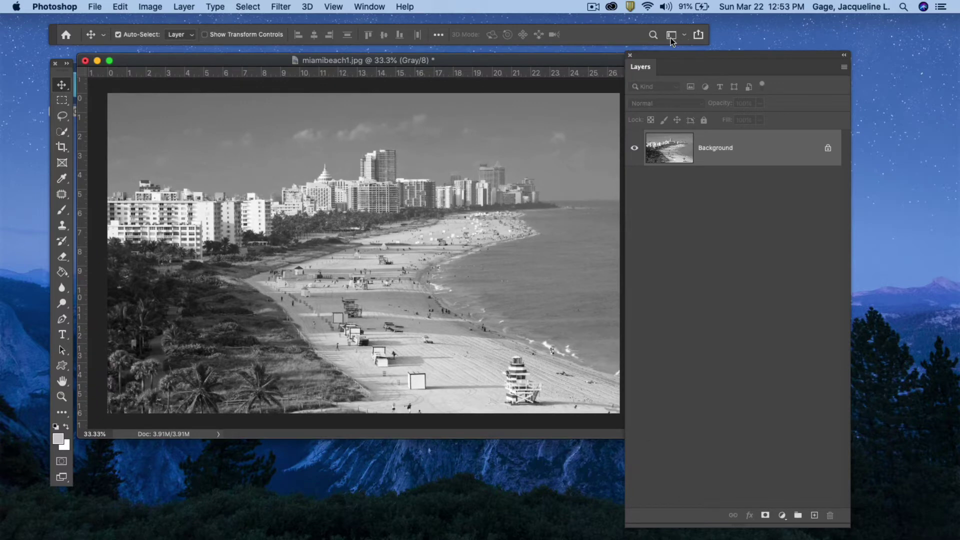
drag(654, 63, 680, 59)
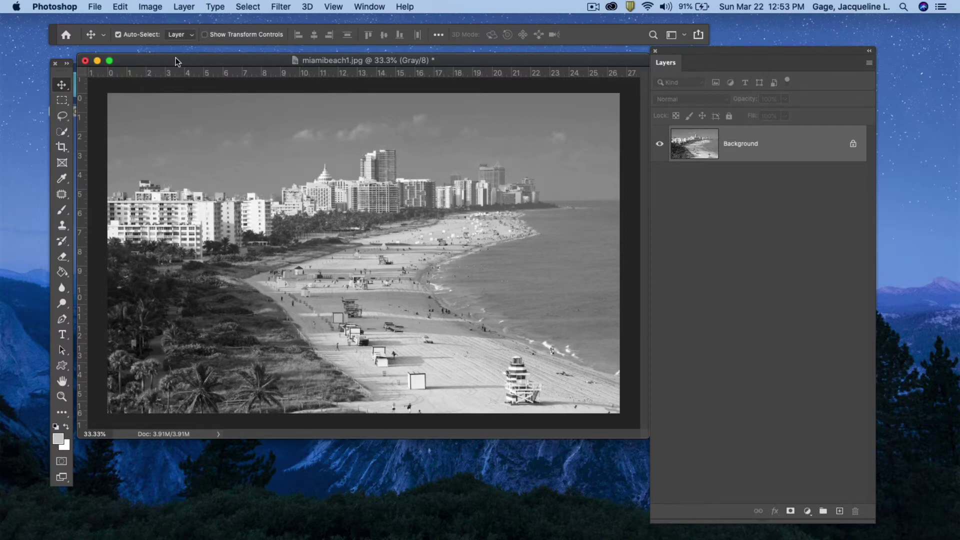
Start converting the grayscale image to Duotone mode with the type kept at Monotone.
click(150, 6)
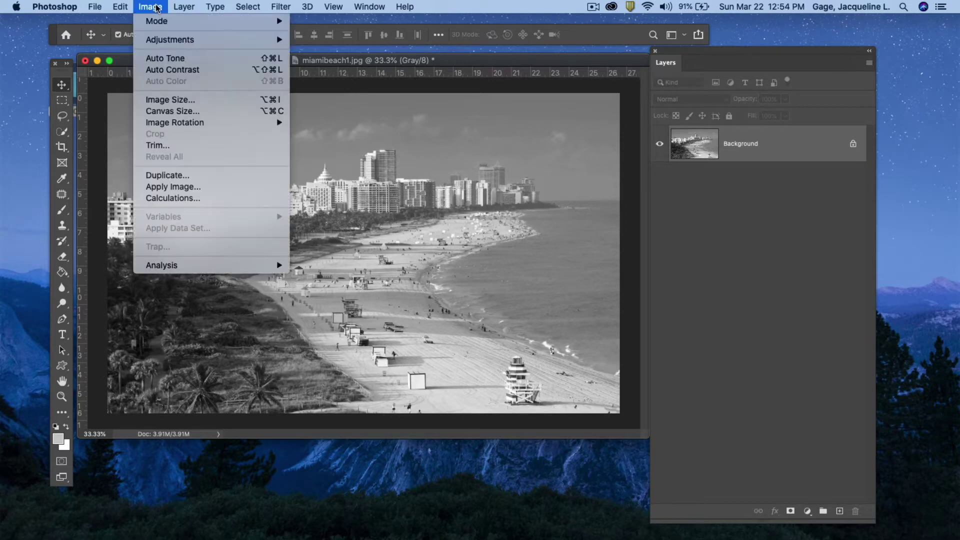
mouse_move(163, 21)
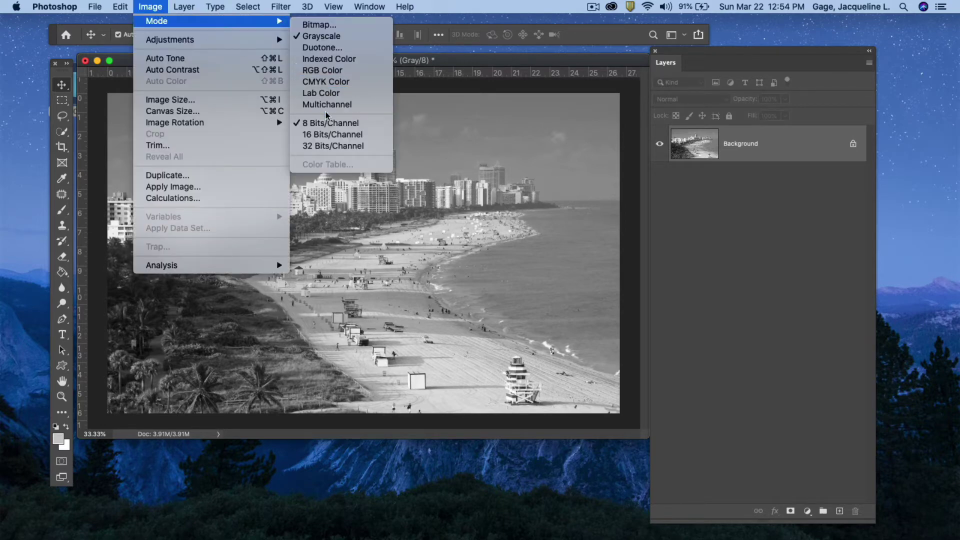
click(325, 48)
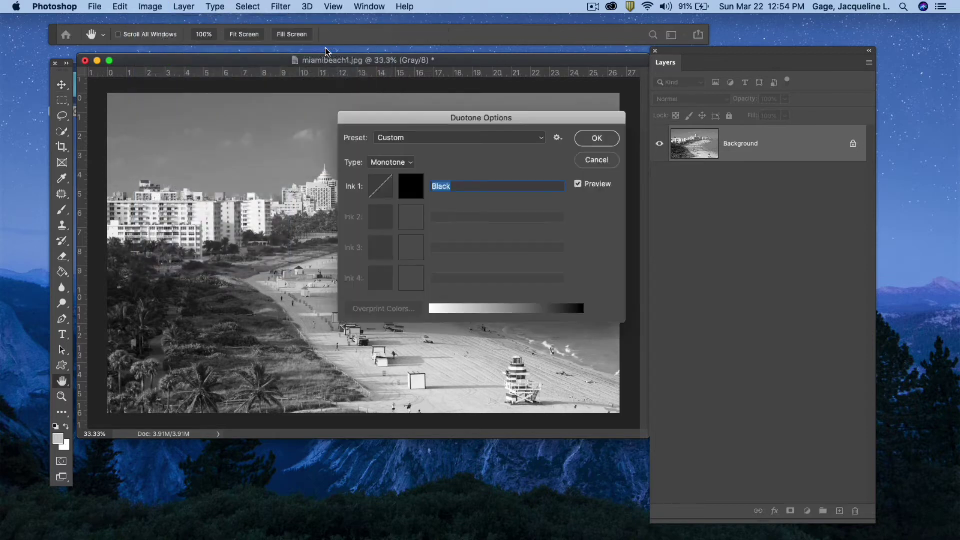
drag(429, 120, 310, 113)
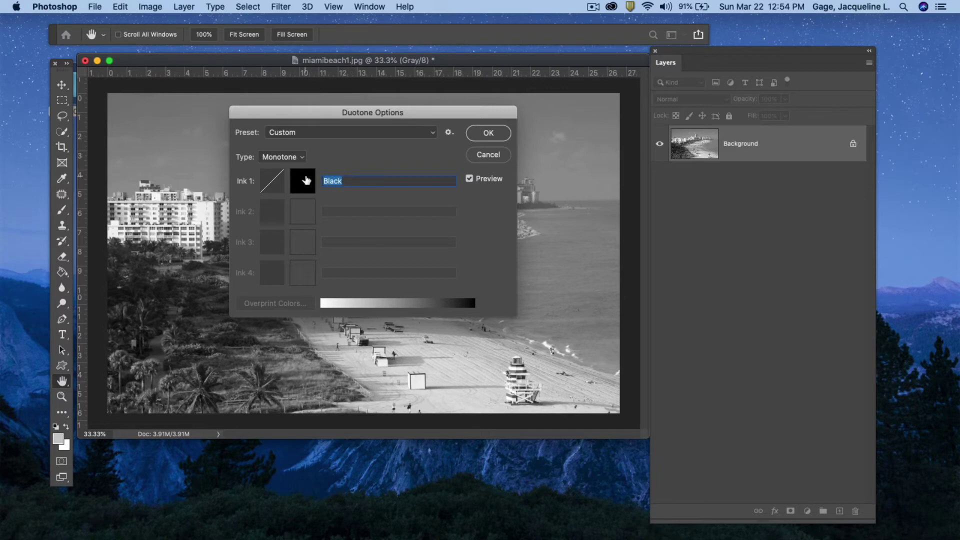
click(303, 159)
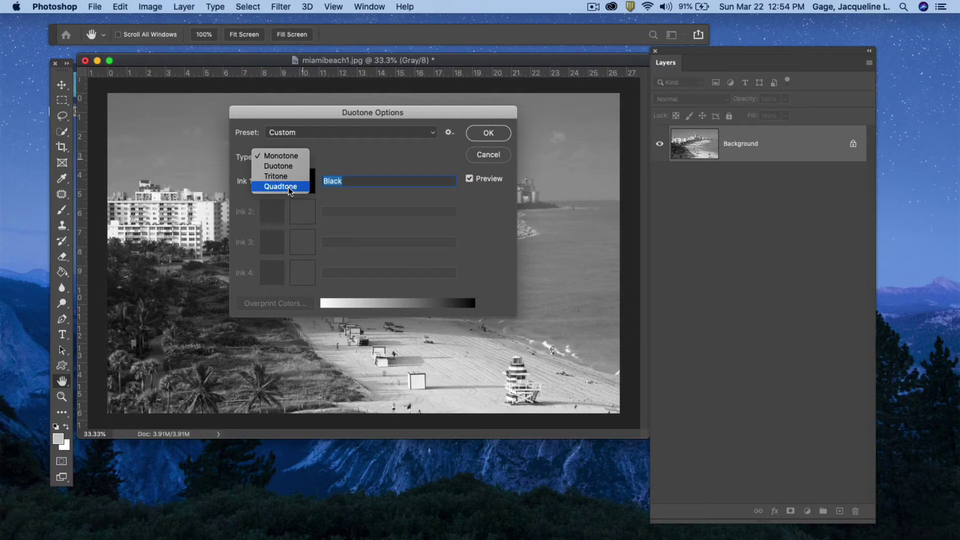
click(289, 157)
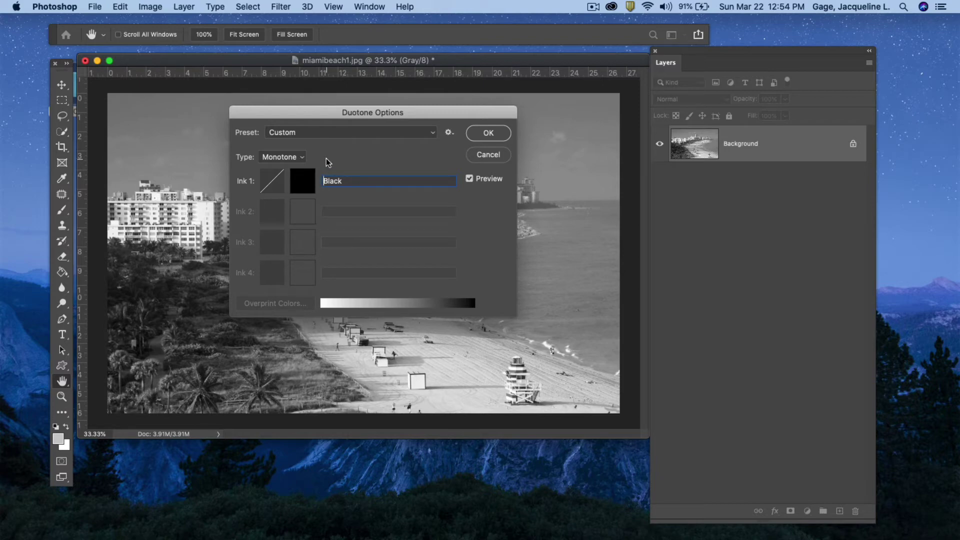
Try PANTONE 200 C for Ink 1, and set the ink to PANTONE 552 C from the PANTONE+ Solid Coated library.
click(305, 182)
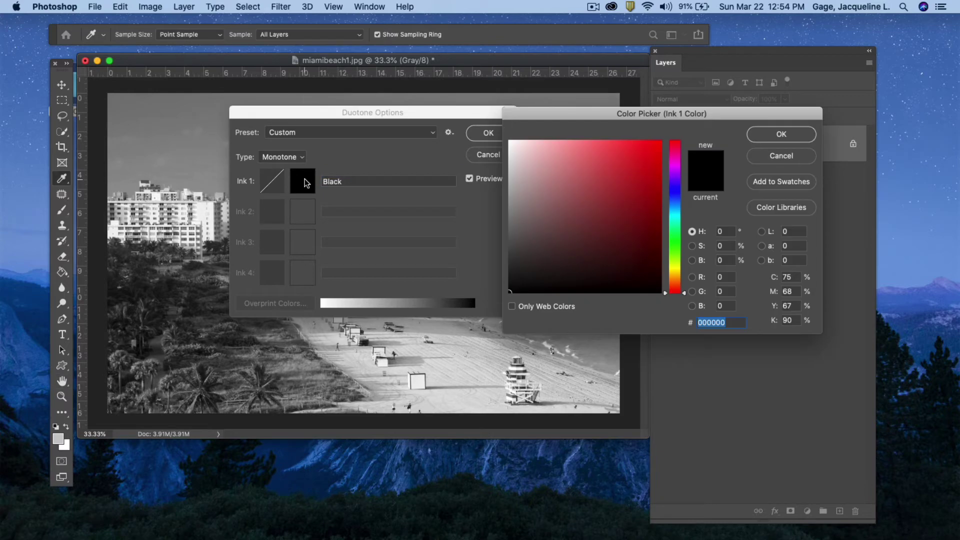
drag(592, 114, 338, 115)
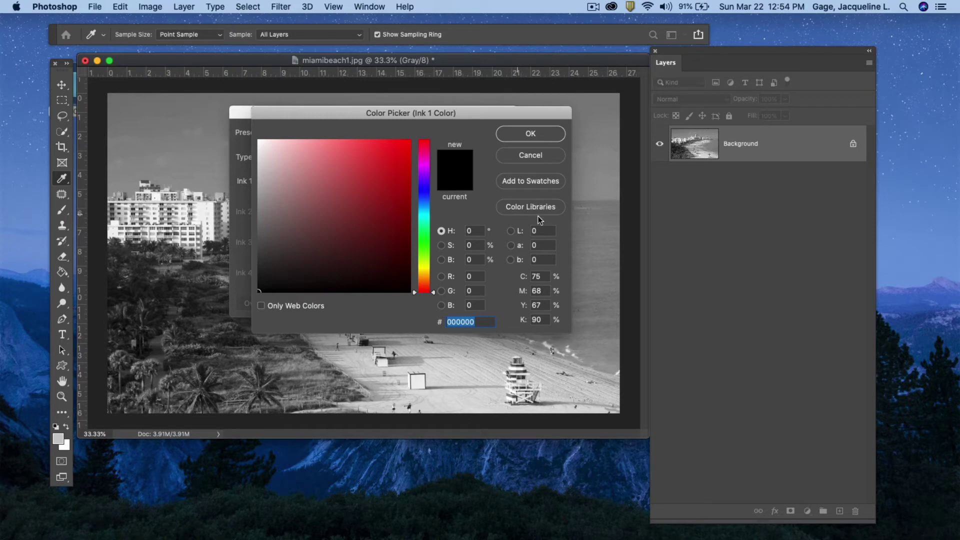
click(528, 206)
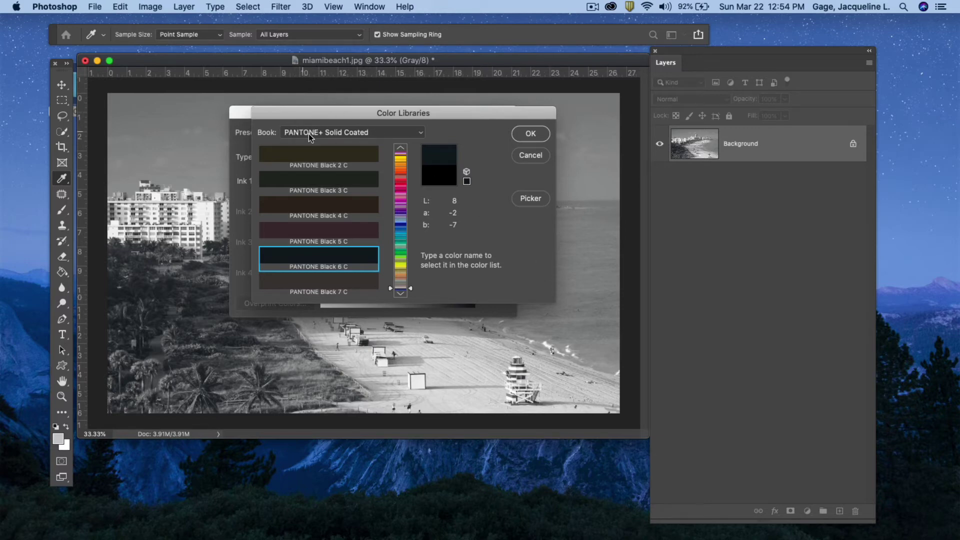
click(420, 135)
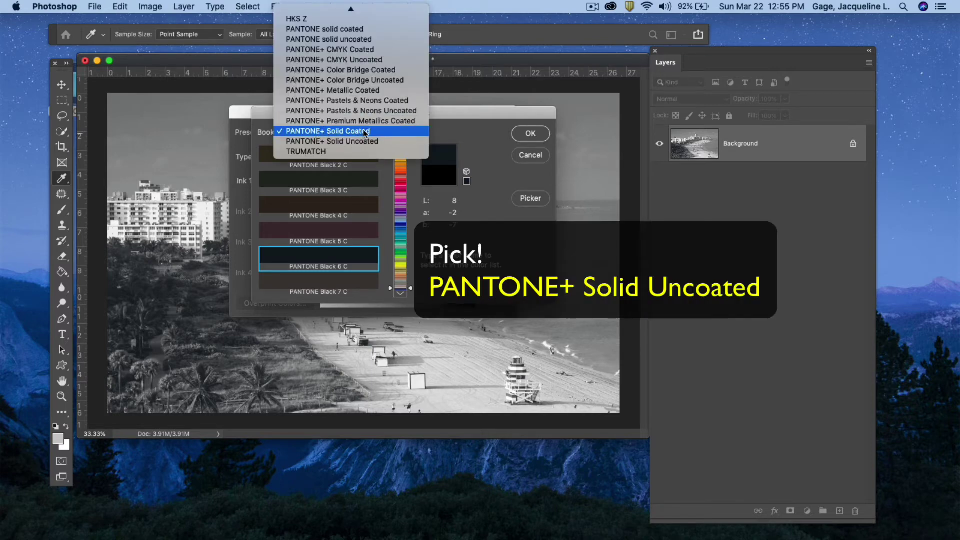
click(486, 111)
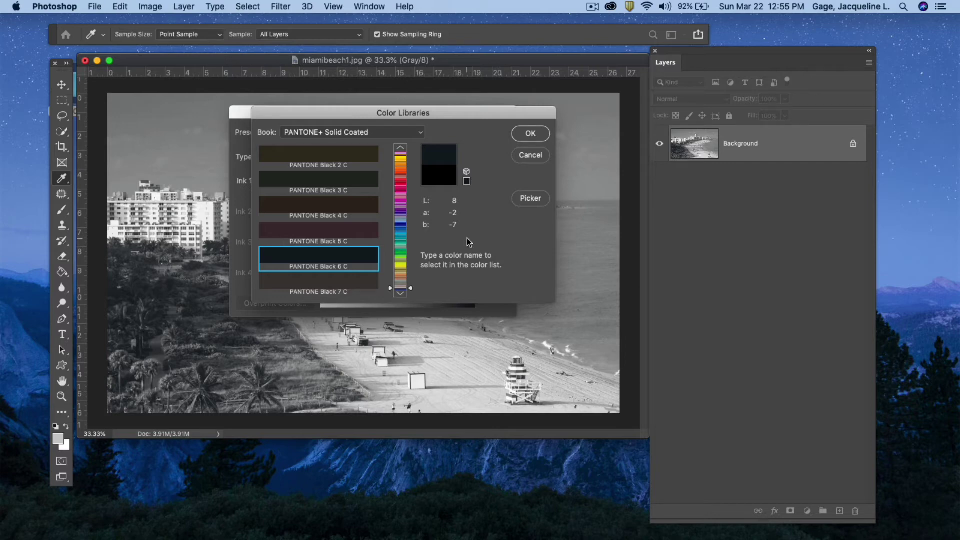
text(200)
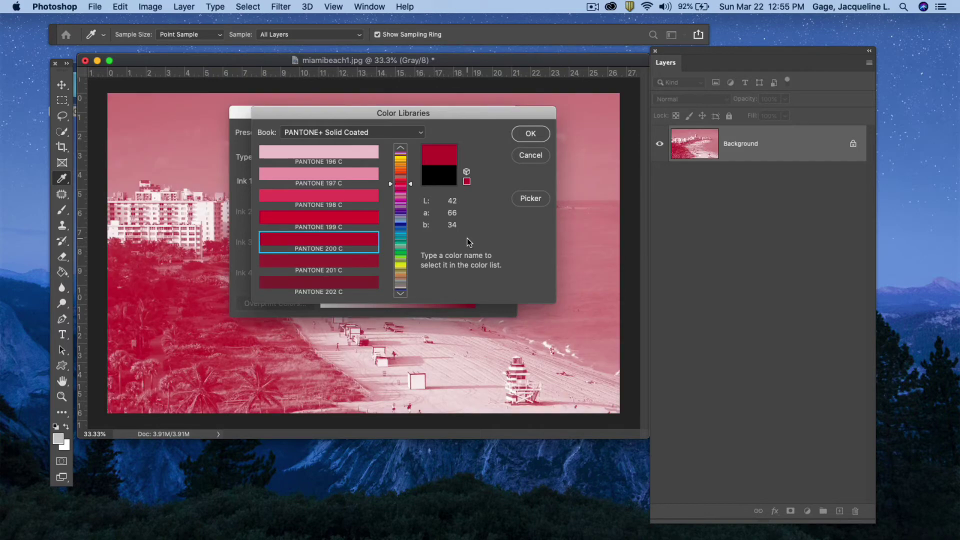
text(552)
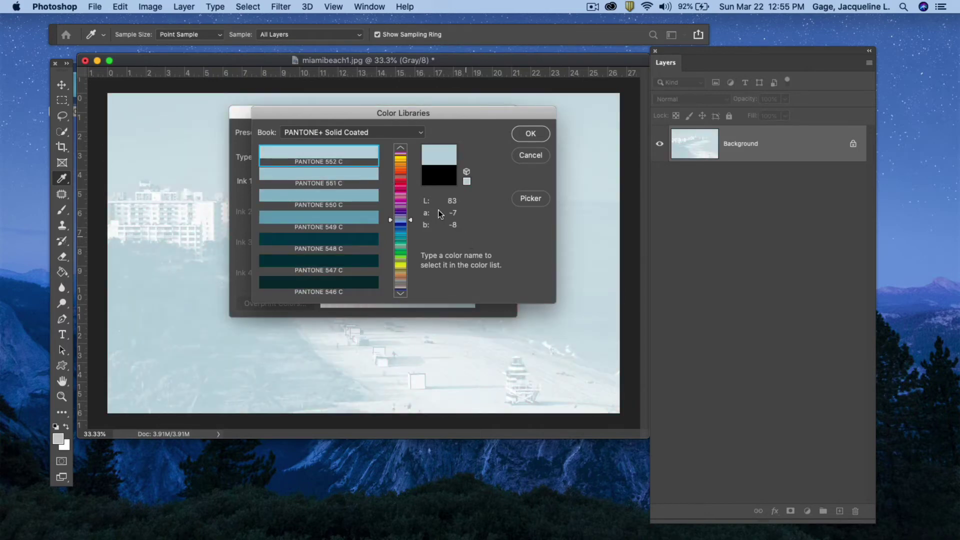
click(529, 134)
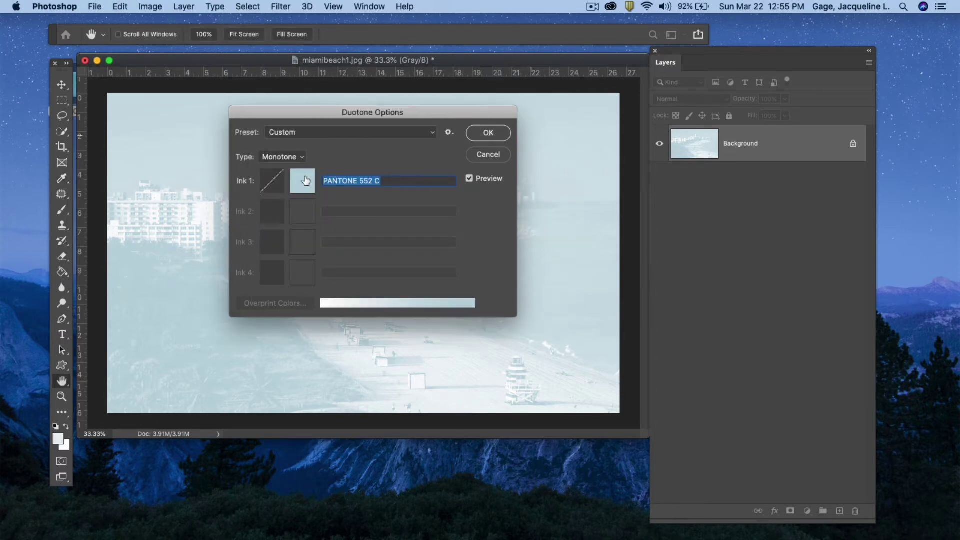
Open the duotone curve of Ink 1 for editing, with the dialogs moved aside to uncover more of the photo.
mouse_move(420, 112)
mouse_down()
mouse_move(600, 115)
mouse_move(652, 313)
mouse_move(585, 190)
mouse_move(580, 123)
mouse_move(625, 98)
mouse_up()
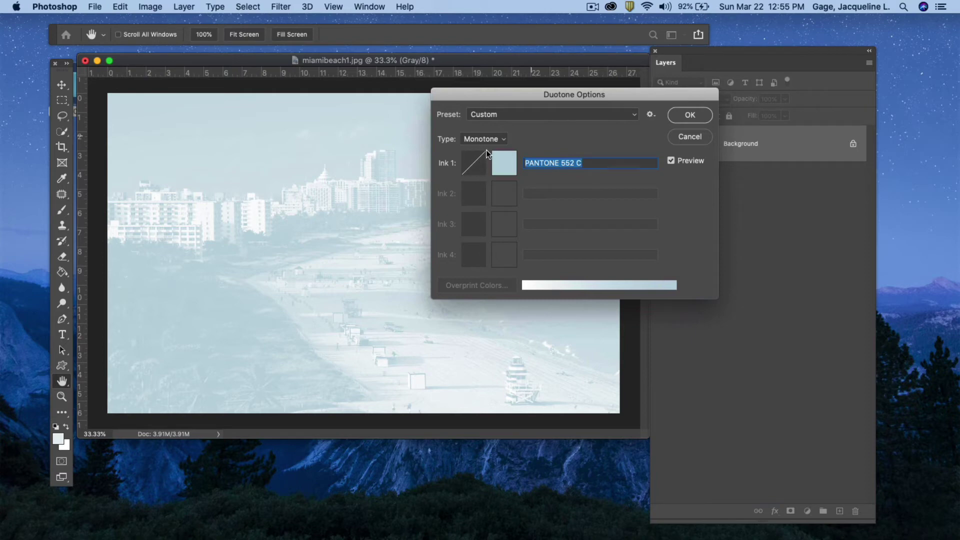
click(476, 167)
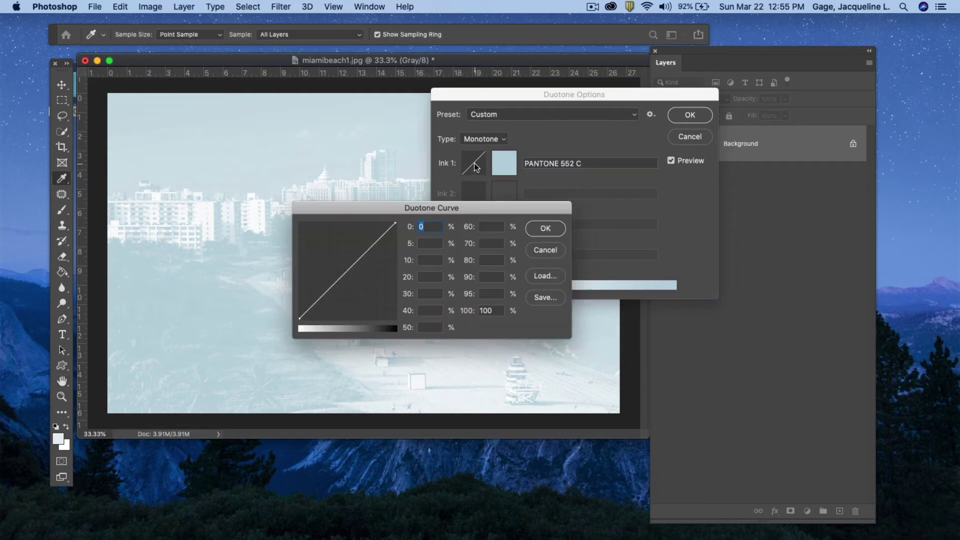
drag(474, 206, 594, 196)
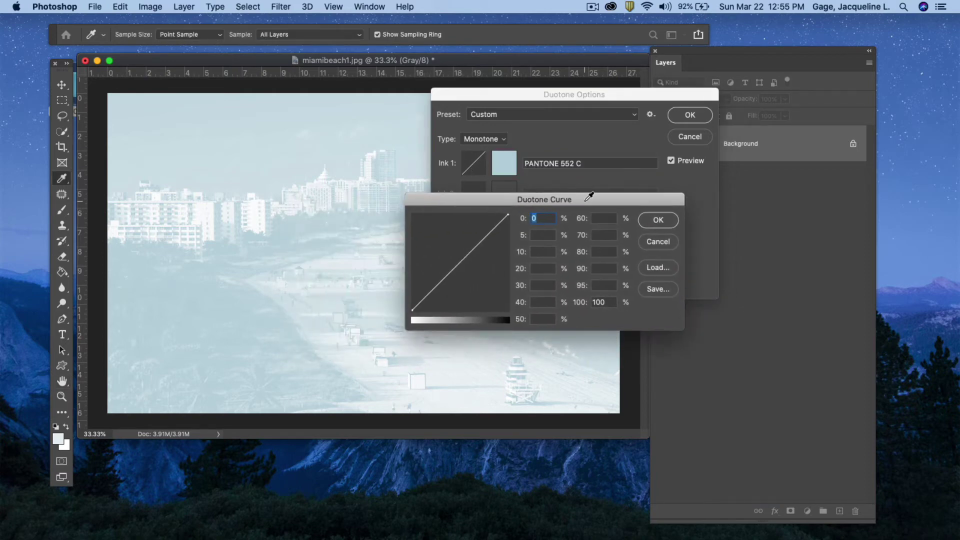
Try reshaping the Ink 1 curve with added points, and remove those points to restore the straight line.
mouse_move(465, 257)
mouse_down()
mouse_move(449, 243)
mouse_move(489, 283)
mouse_move(495, 275)
mouse_move(502, 294)
mouse_move(448, 267)
mouse_move(447, 252)
mouse_move(456, 274)
mouse_move(466, 252)
mouse_move(313, 230)
mouse_up()
drag(470, 283, 380, 280)
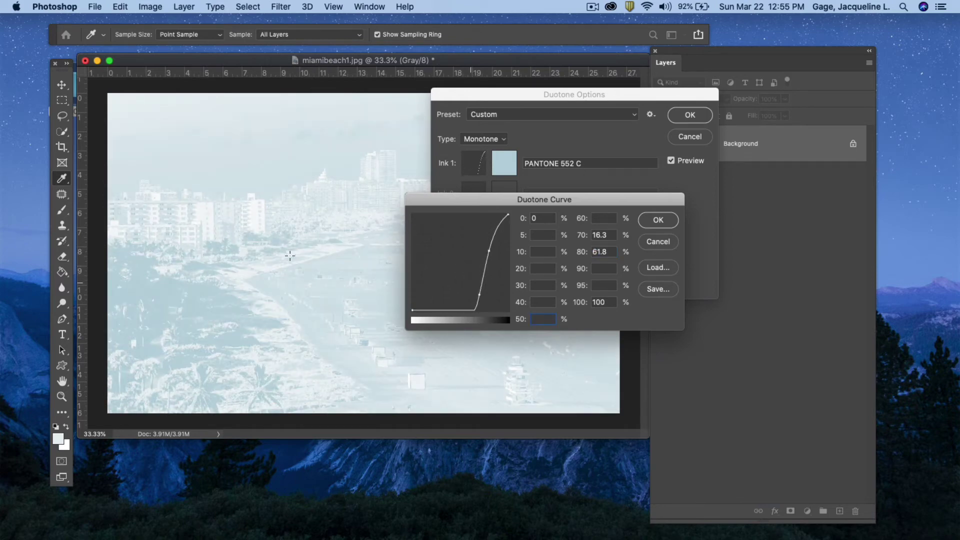
drag(479, 295, 320, 245)
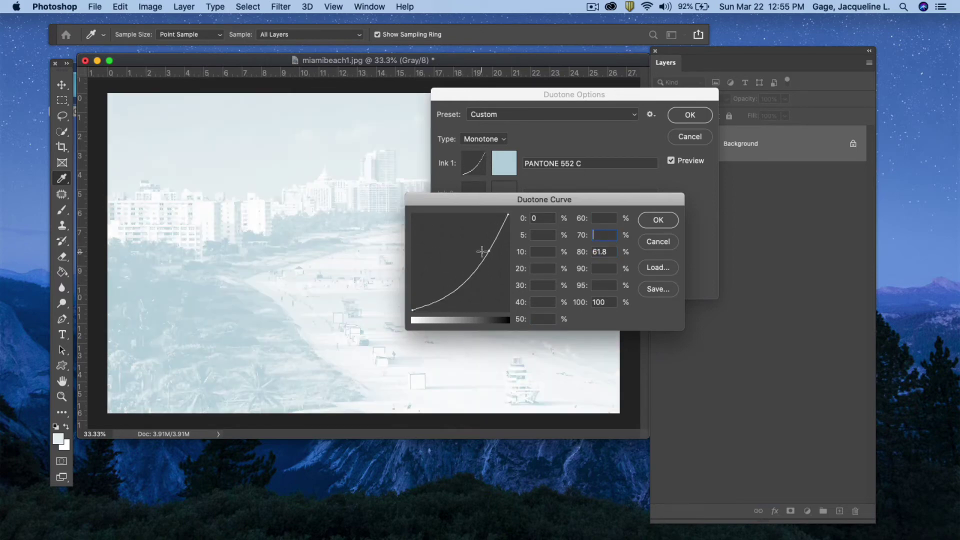
drag(489, 251, 319, 214)
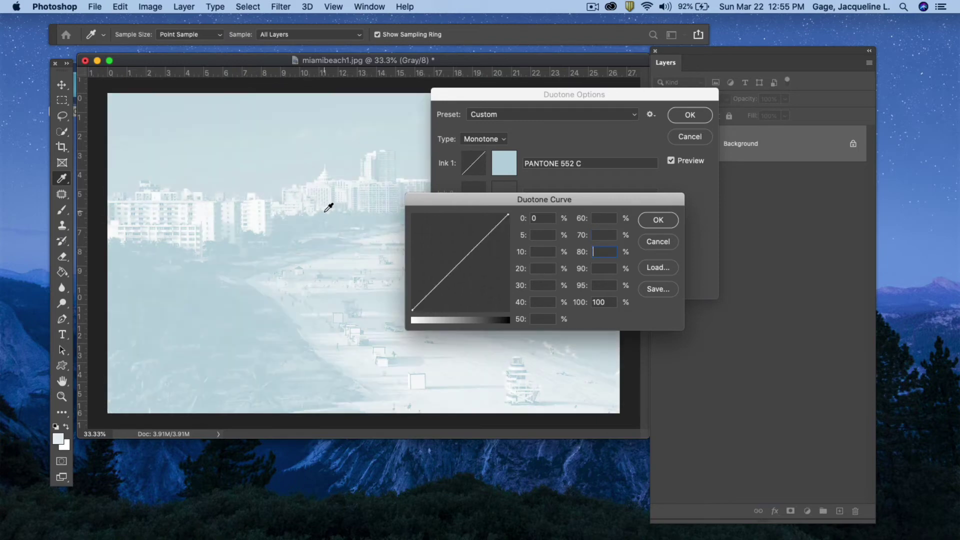
Accept the straight Ink 1 curve and change the duotone type from Monotone to Duotone.
click(658, 220)
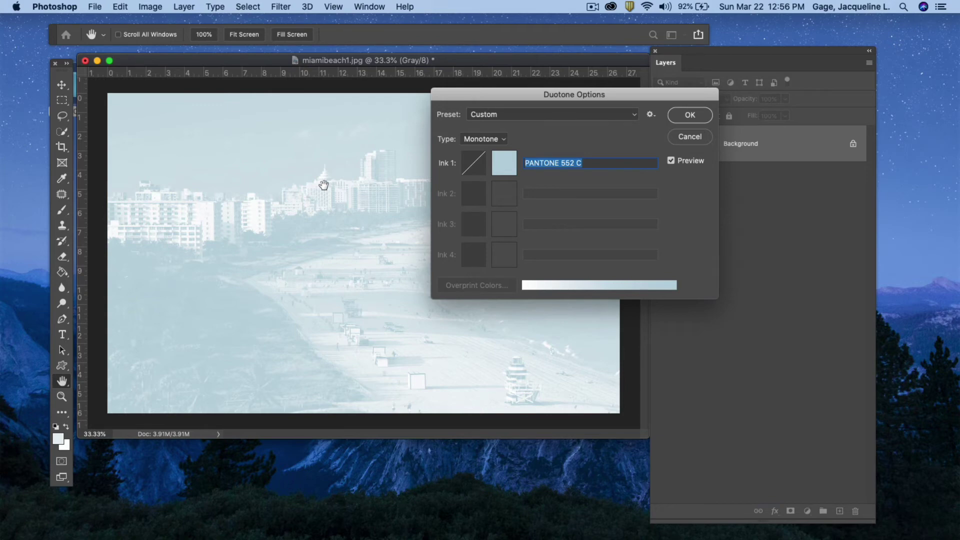
click(504, 140)
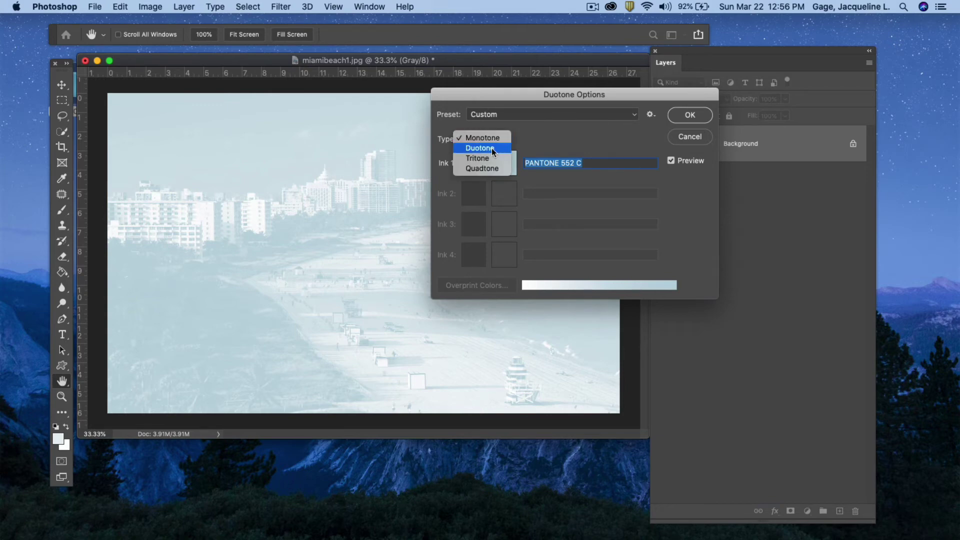
click(490, 150)
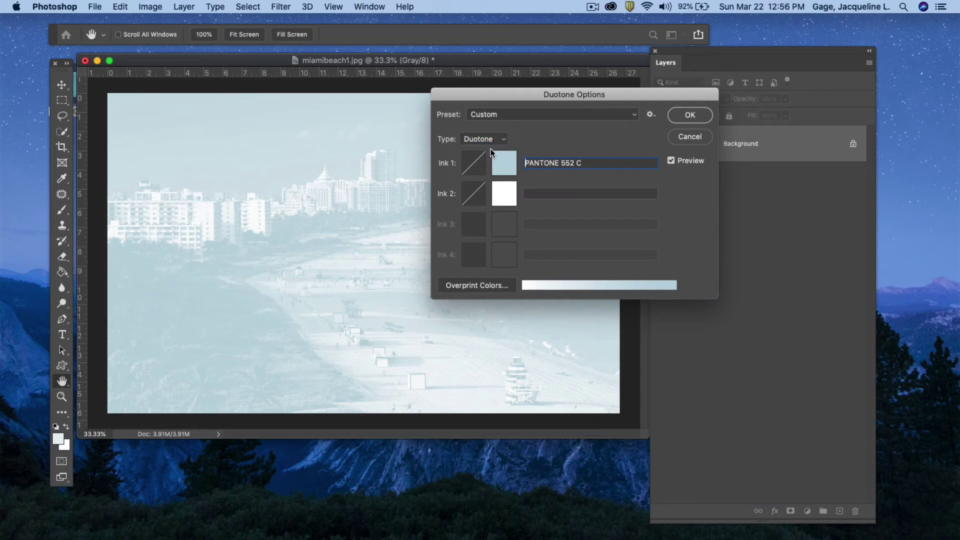
Try PANTONE Blue 072 C for Ink 2, set it to PANTONE Black C from PANTONE+ Solid Coated, and apply the duotone.
click(504, 195)
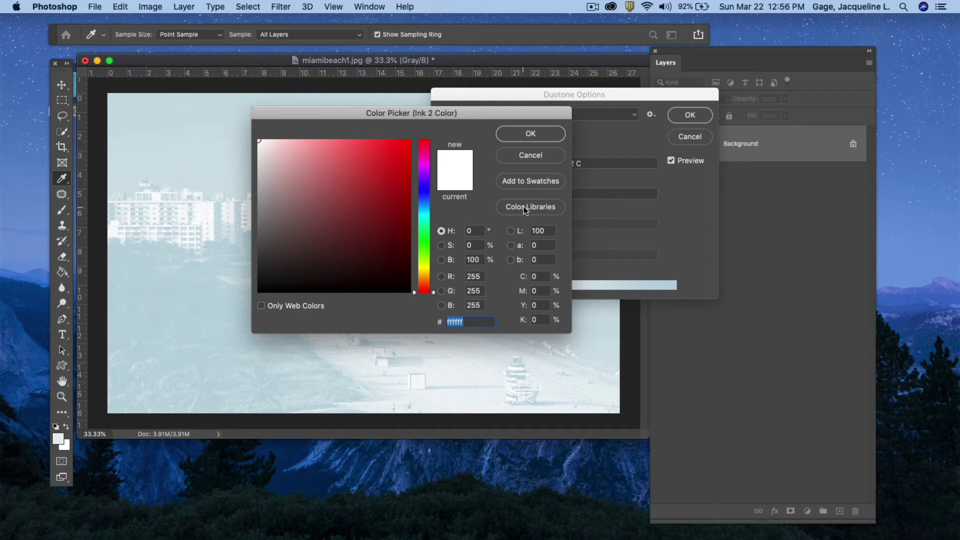
click(524, 206)
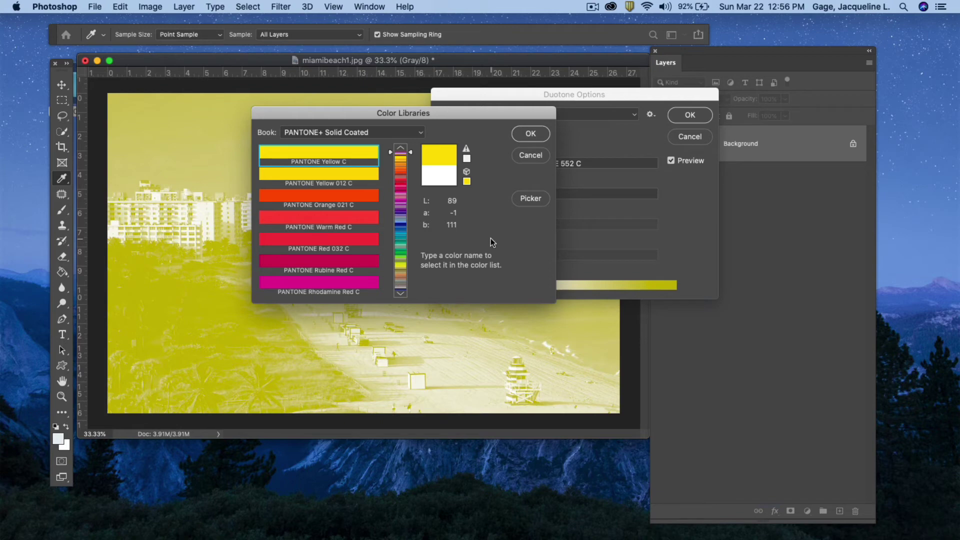
text(072)
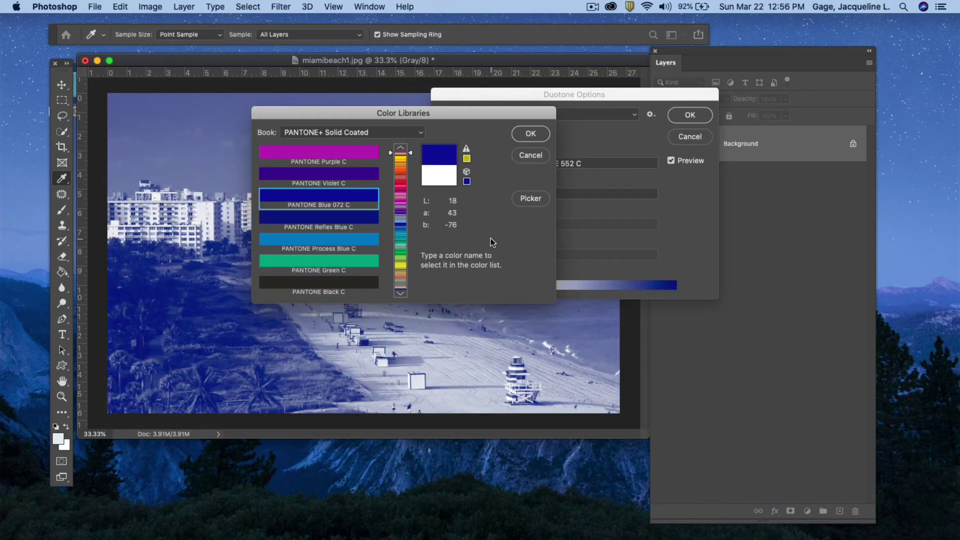
click(317, 280)
click(526, 134)
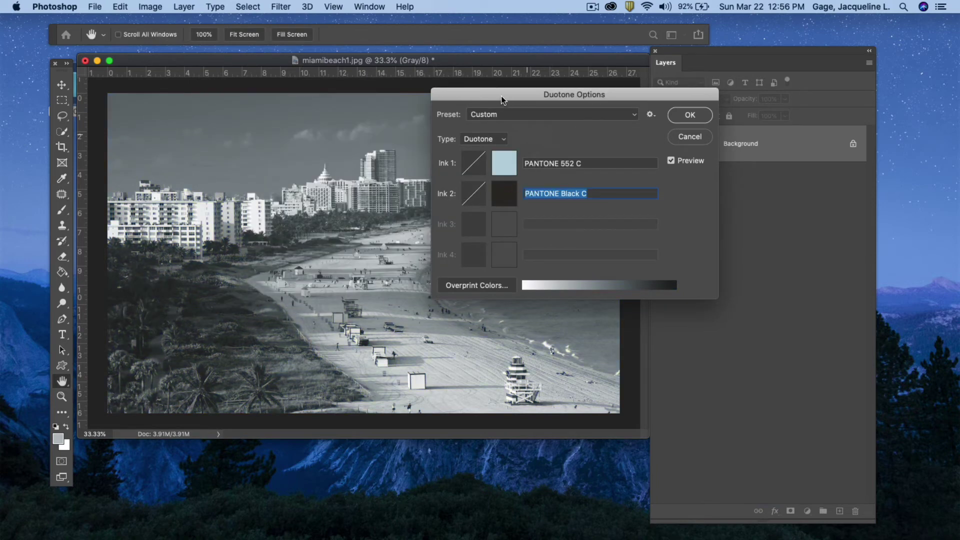
mouse_move(502, 95)
mouse_down()
mouse_move(605, 101)
mouse_move(599, 95)
mouse_up()
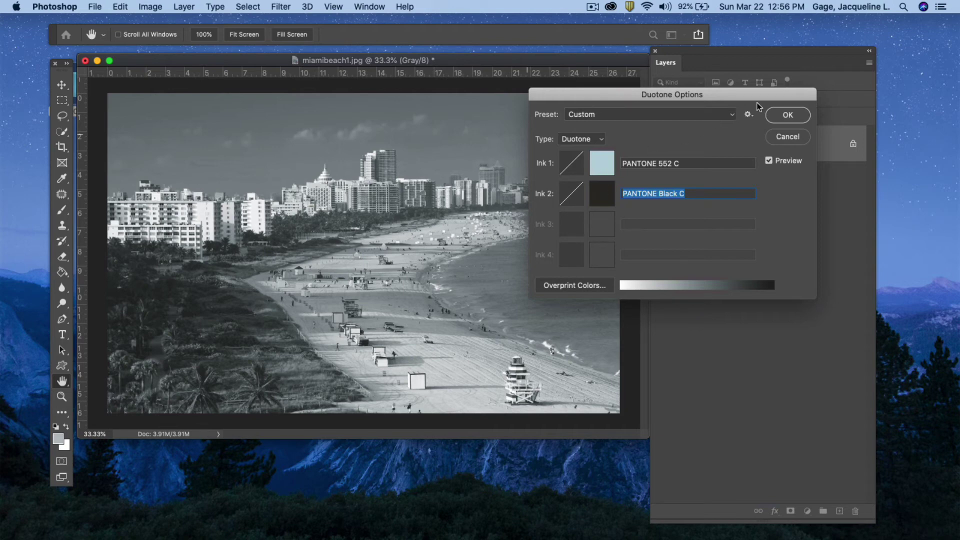
click(788, 115)
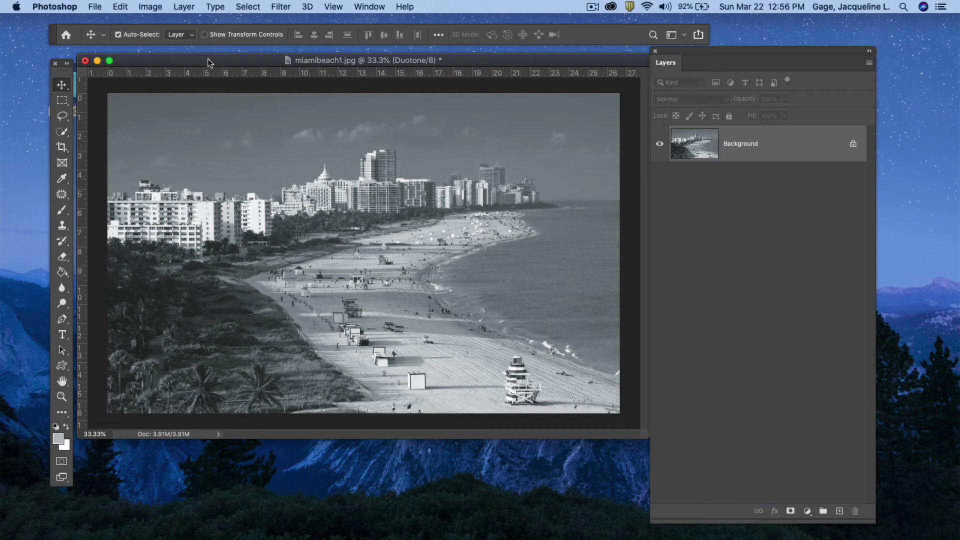
Save the duotone as miamibeach1.eps in Photoshop EPS format with a TIFF (8 bits/pixel) preview and ASCII85 encoding.
click(95, 7)
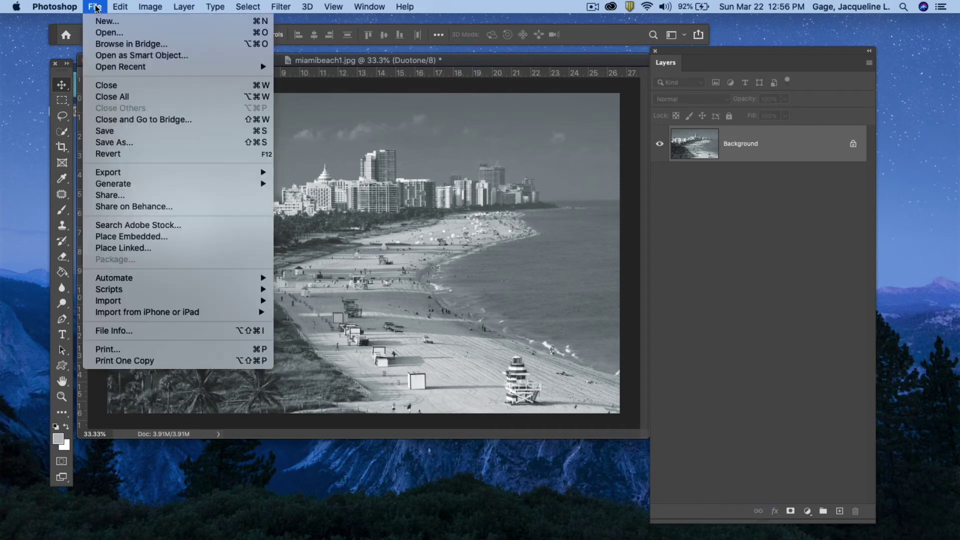
click(121, 140)
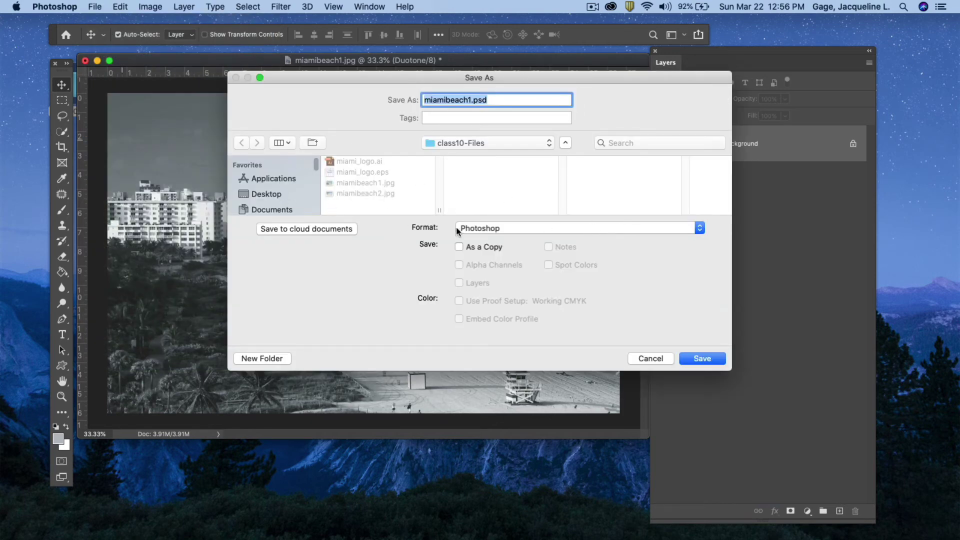
click(696, 229)
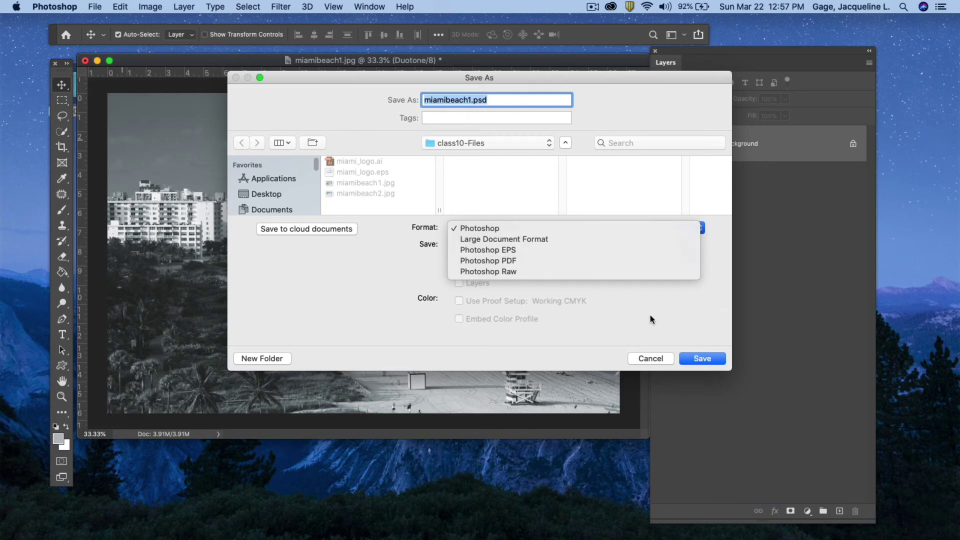
click(506, 250)
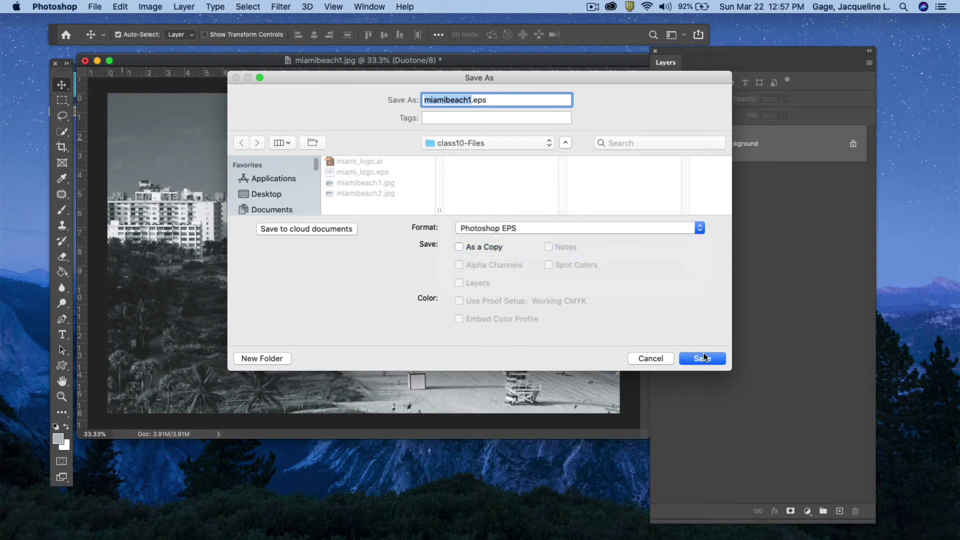
click(704, 358)
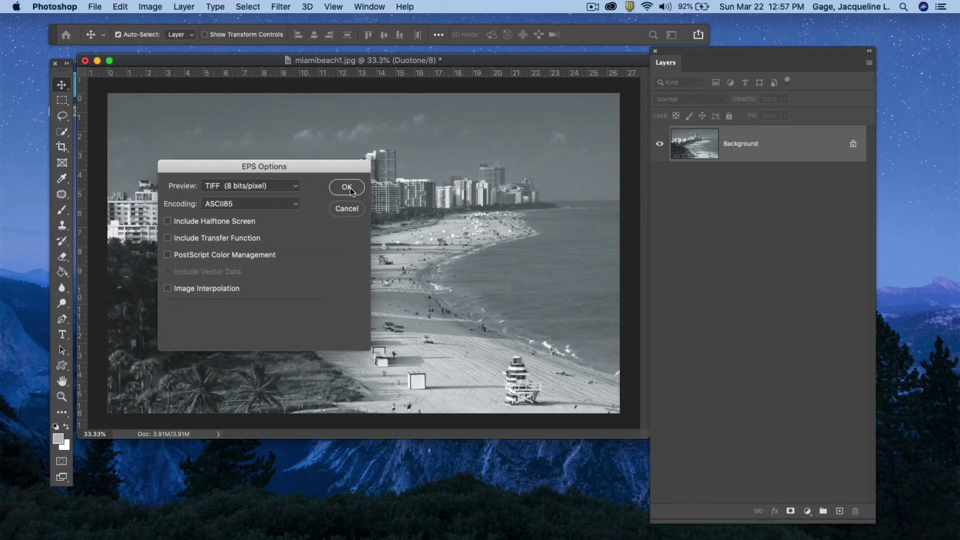
click(347, 188)
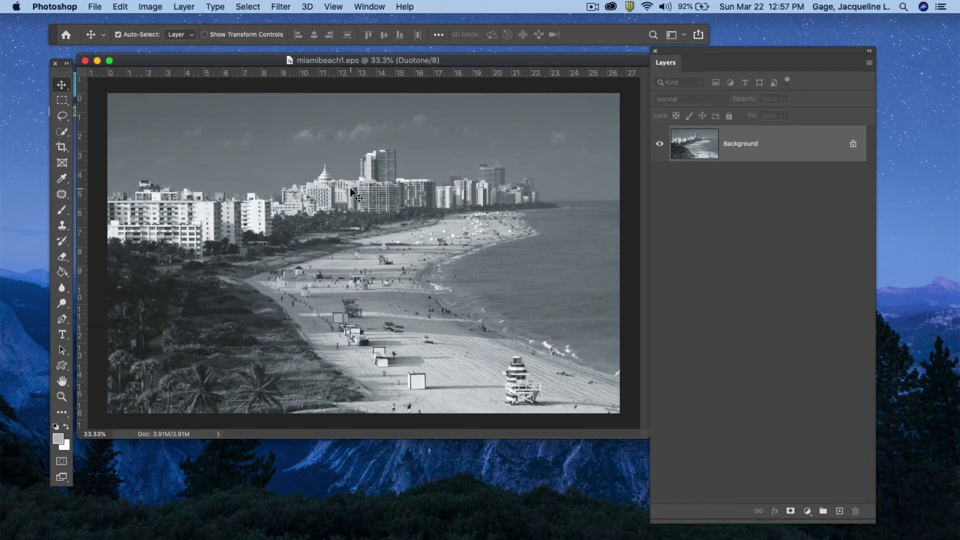
Open the photo miamibeach2.jpg from the class10-Files folder.
double_click(216, 61)
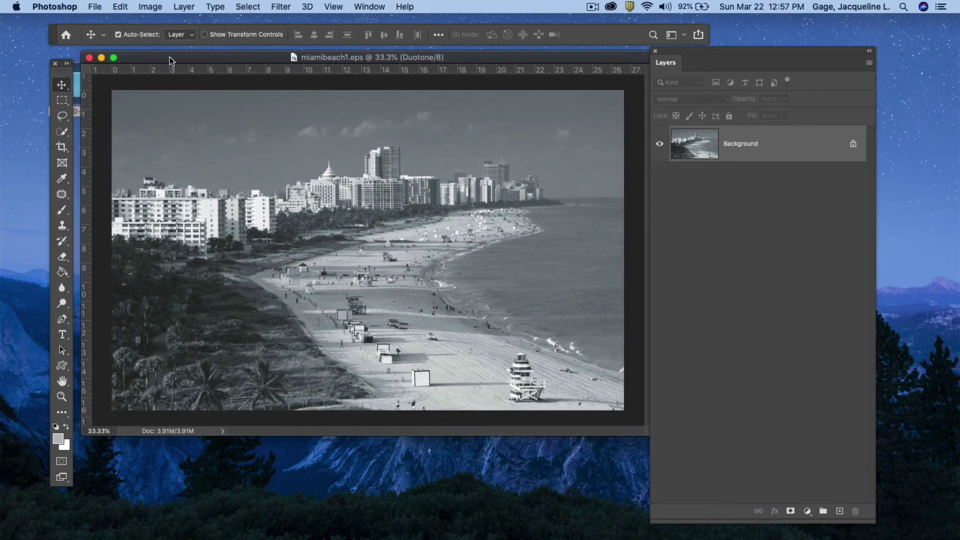
click(95, 7)
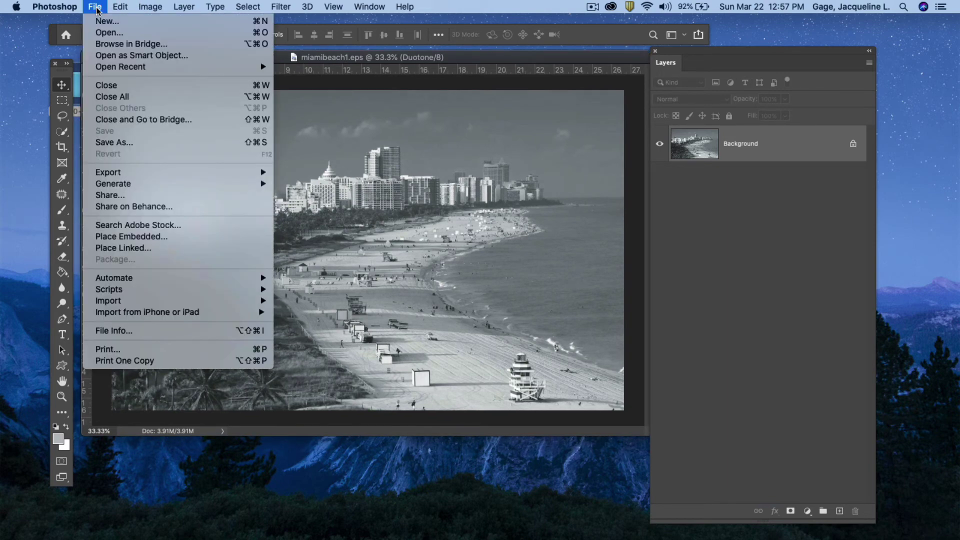
click(107, 32)
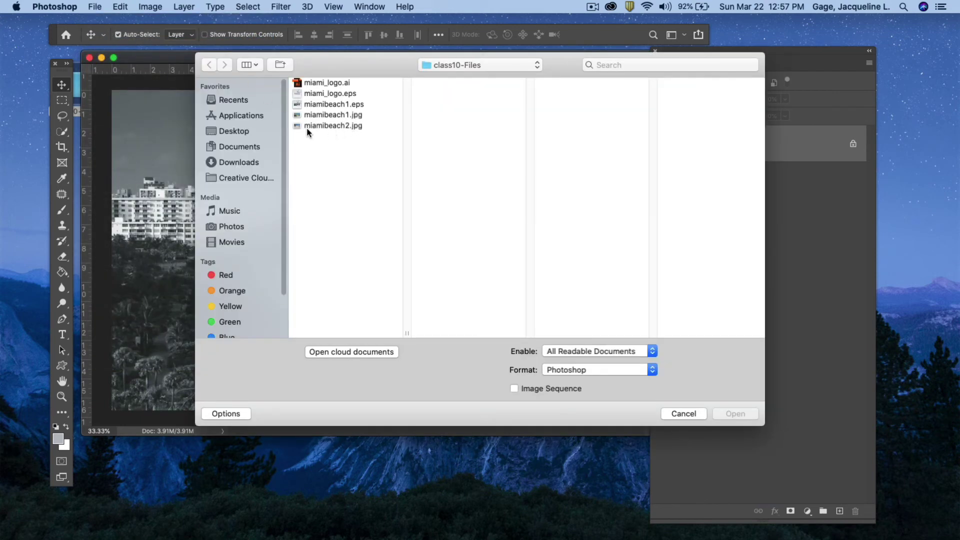
click(325, 126)
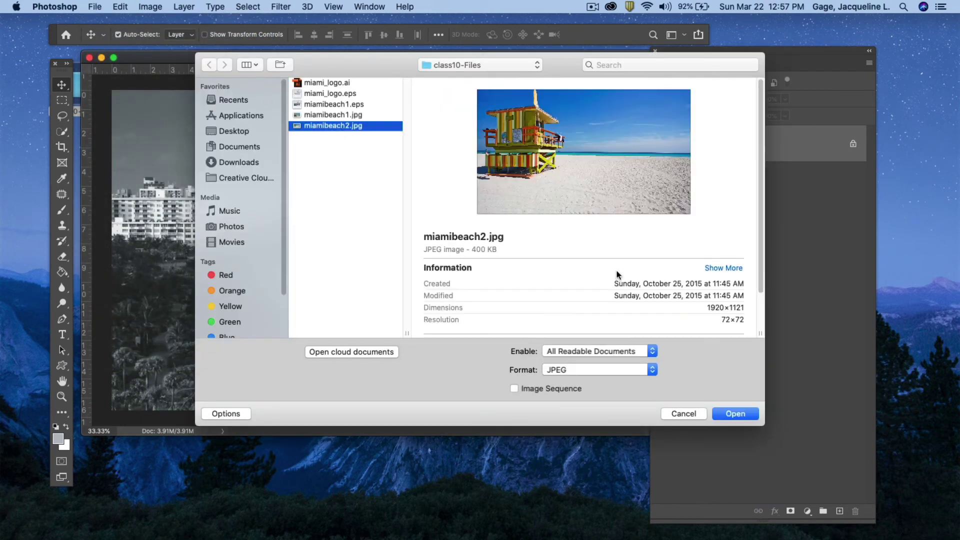
click(735, 415)
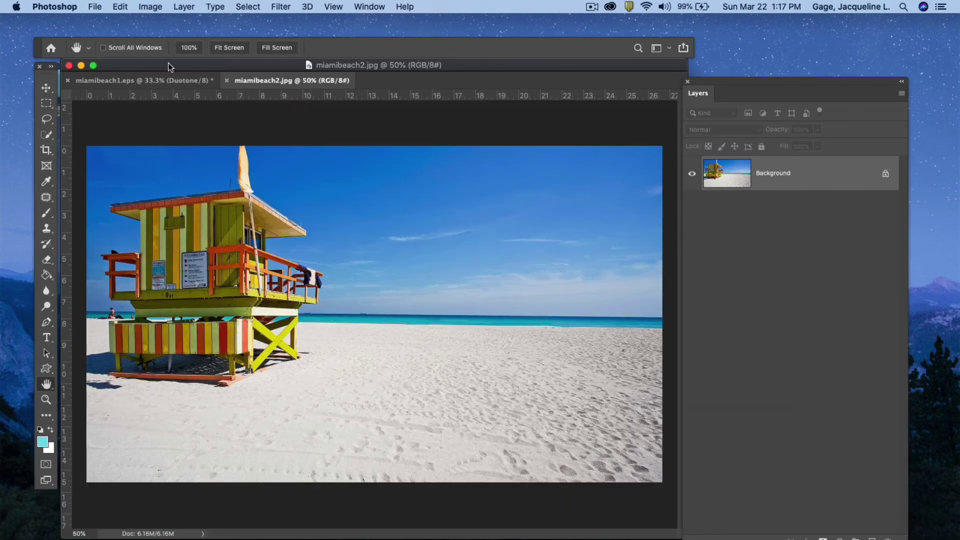
Convert the miamibeach2.jpg photo to Grayscale mode, discarding its color information.
click(148, 8)
mouse_move(160, 21)
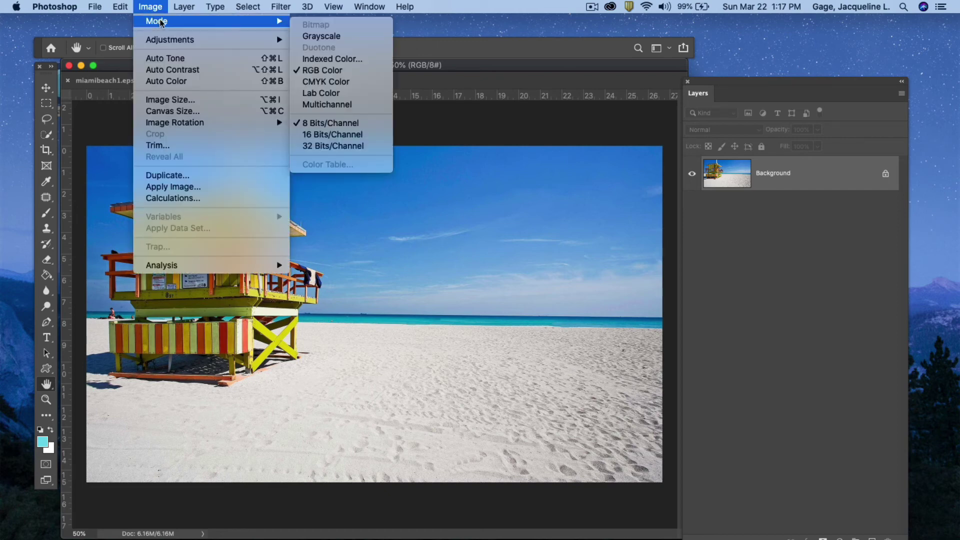
click(319, 40)
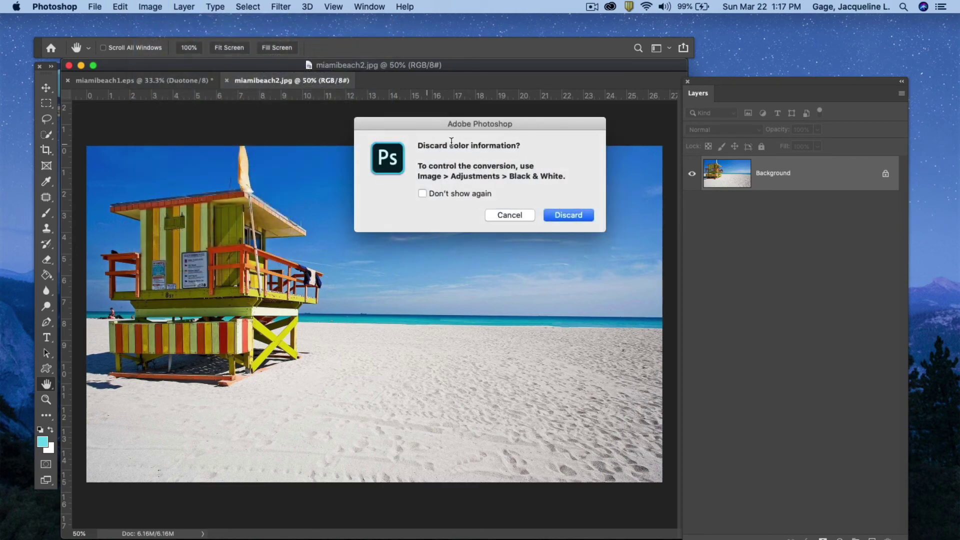
click(567, 218)
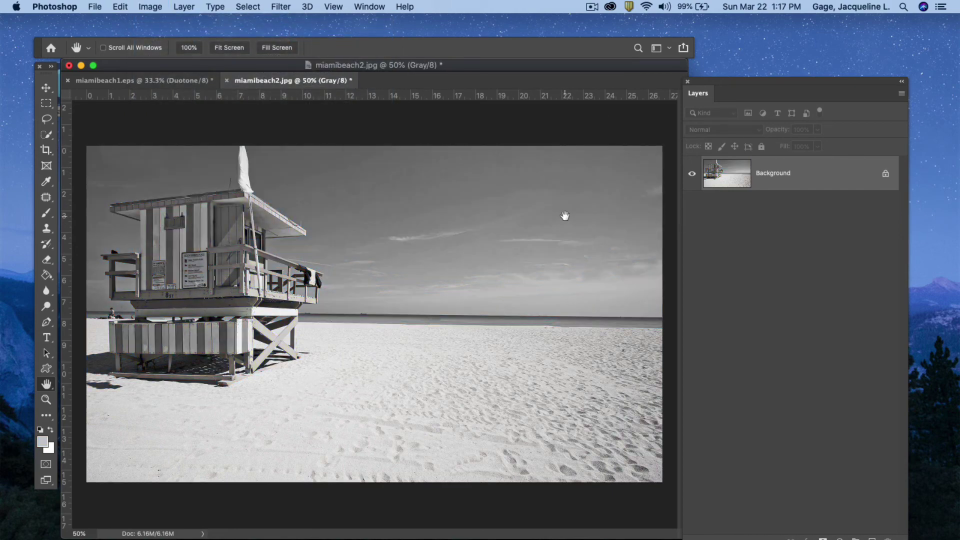
Start converting the grayscale image to Duotone mode and set Ink 1 to PANTONE 255 C, keeping PANTONE Black C as Ink 2.
click(147, 8)
mouse_move(157, 21)
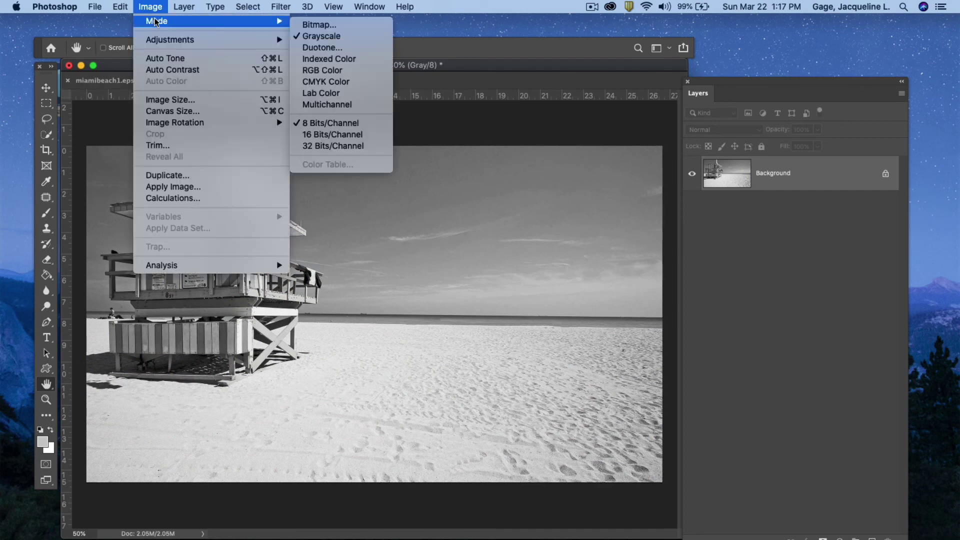
click(323, 47)
drag(461, 131, 334, 143)
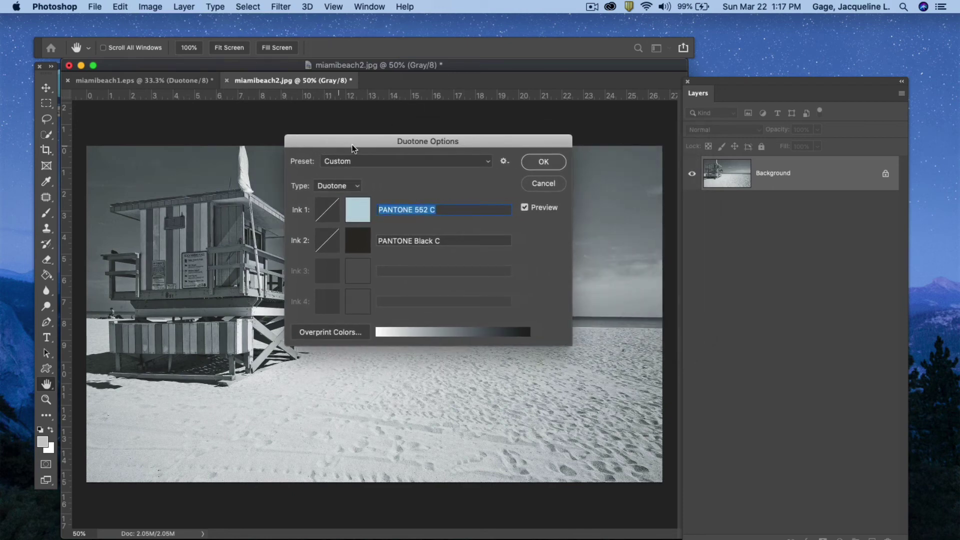
click(361, 210)
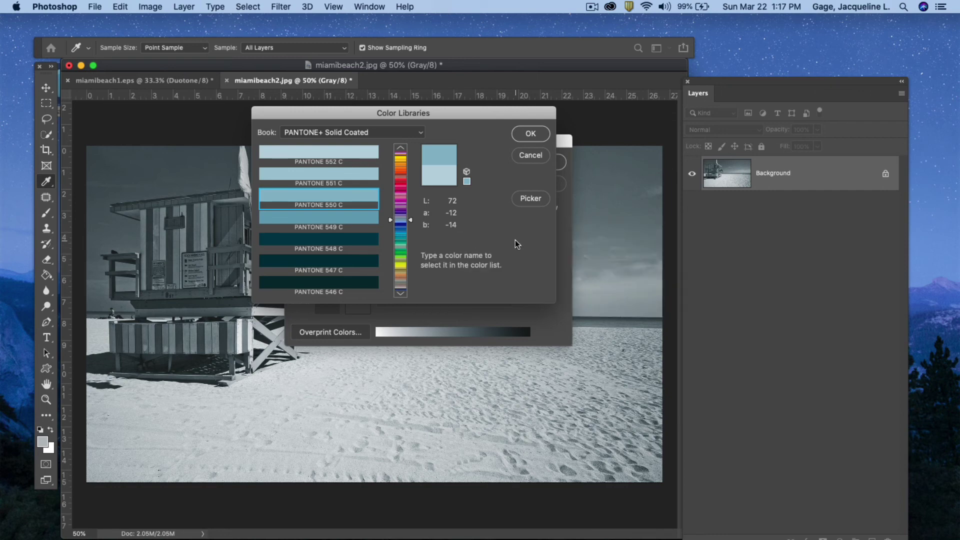
text(265)
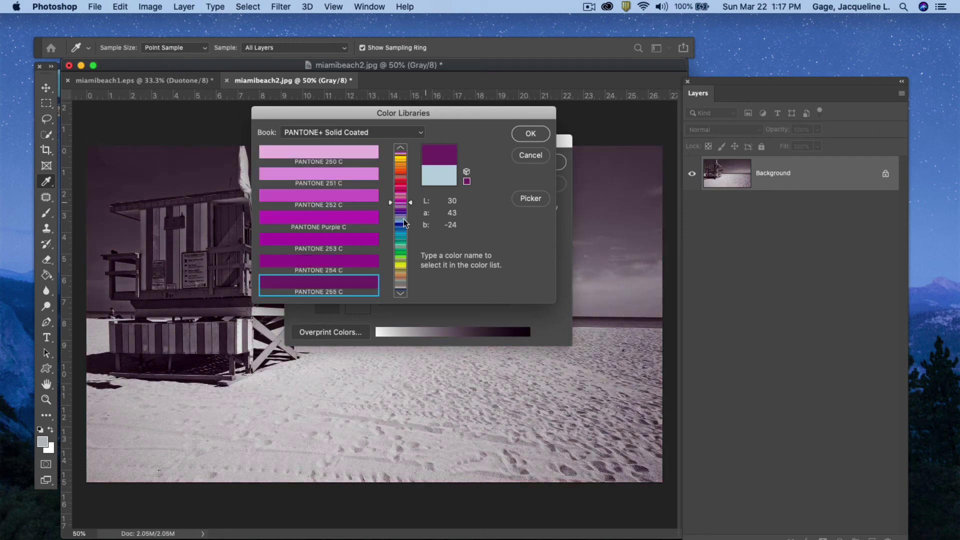
click(531, 134)
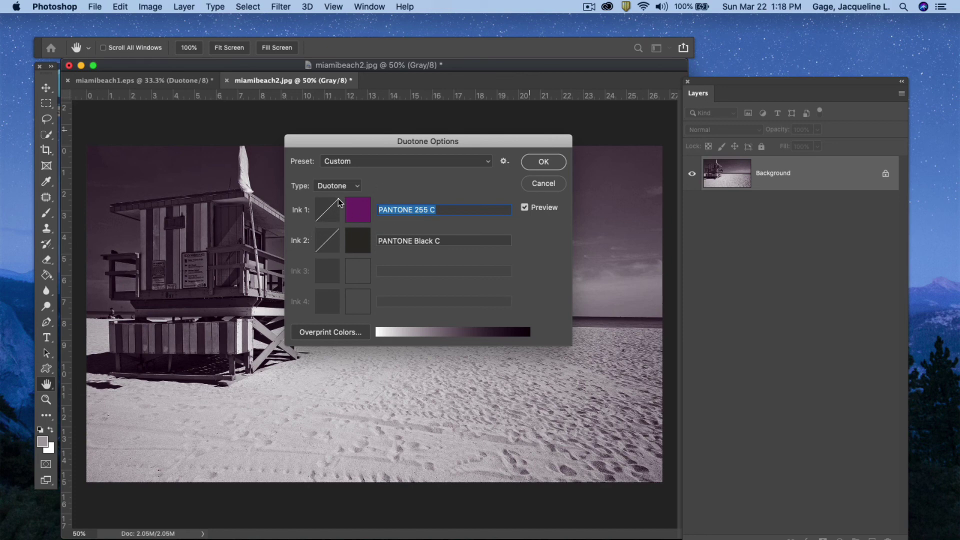
Try raising the Ink 1 duotone curve to 81.8% at the 70% point, and discard the curve change.
click(328, 212)
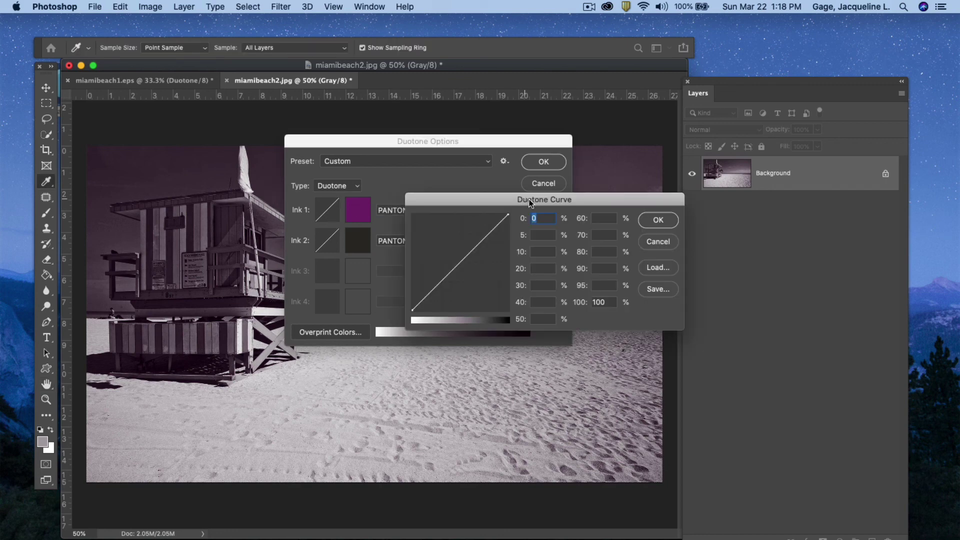
mouse_move(477, 245)
mouse_down()
mouse_move(483, 256)
mouse_move(443, 248)
mouse_move(434, 231)
mouse_up()
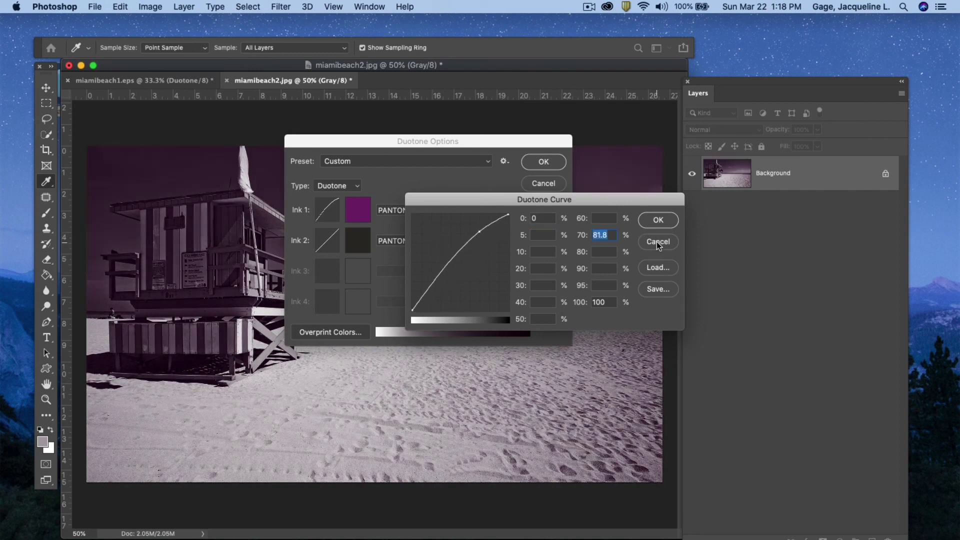
click(657, 242)
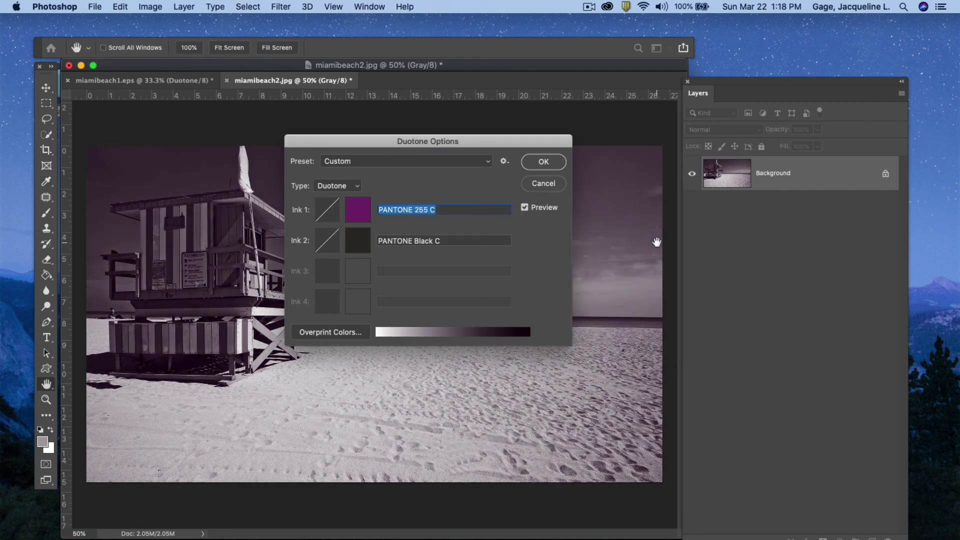
Apply the duotone and save the image as miamibeach2.eps in Photoshop EPS format, replacing the existing file and keeping the EPS options.
click(544, 162)
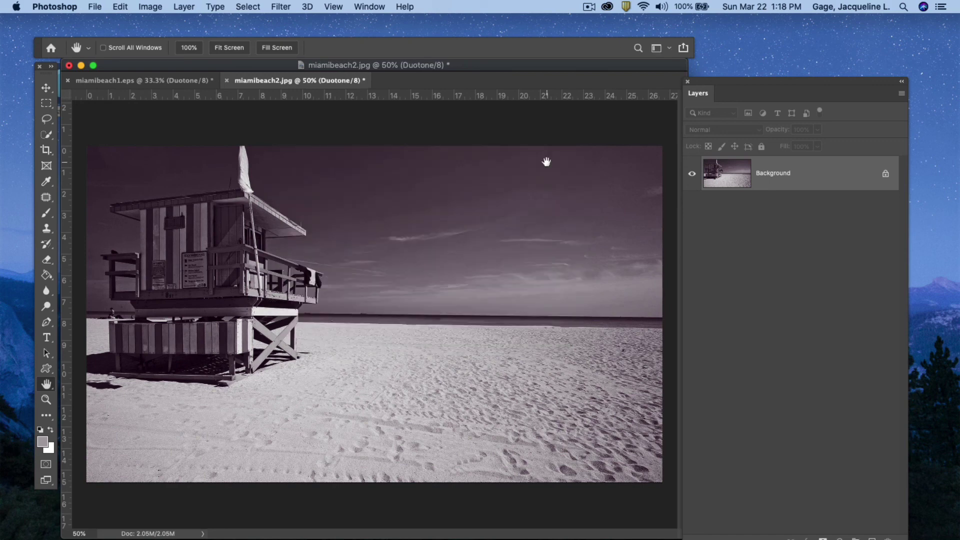
click(94, 7)
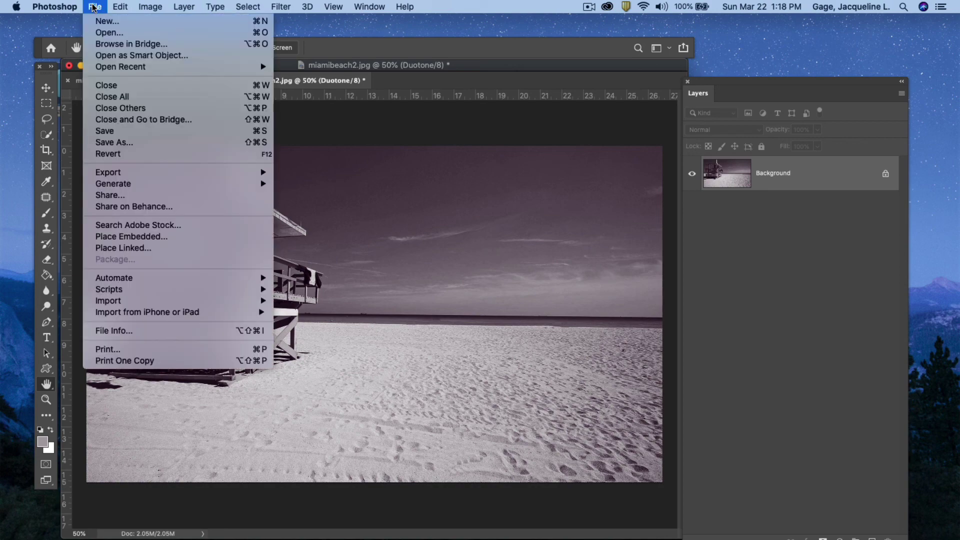
click(116, 144)
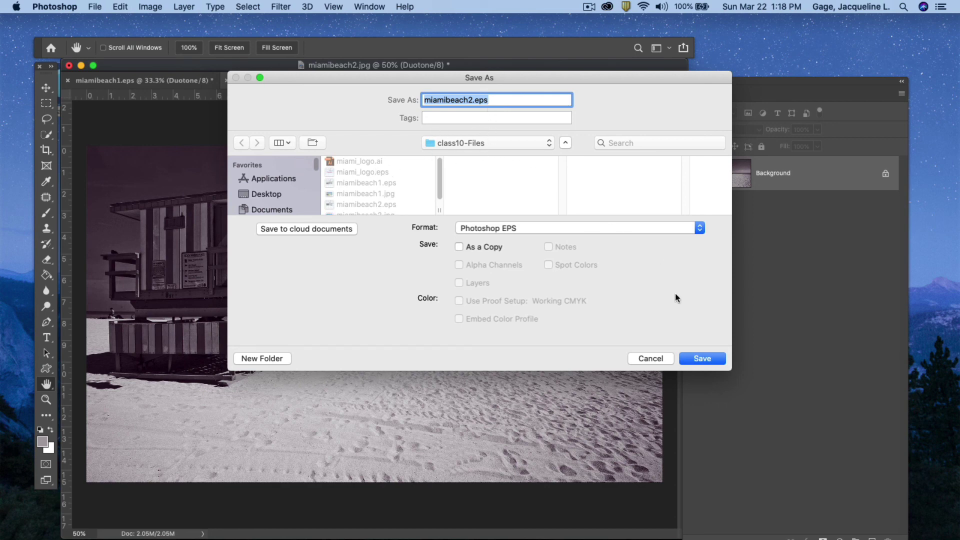
click(704, 359)
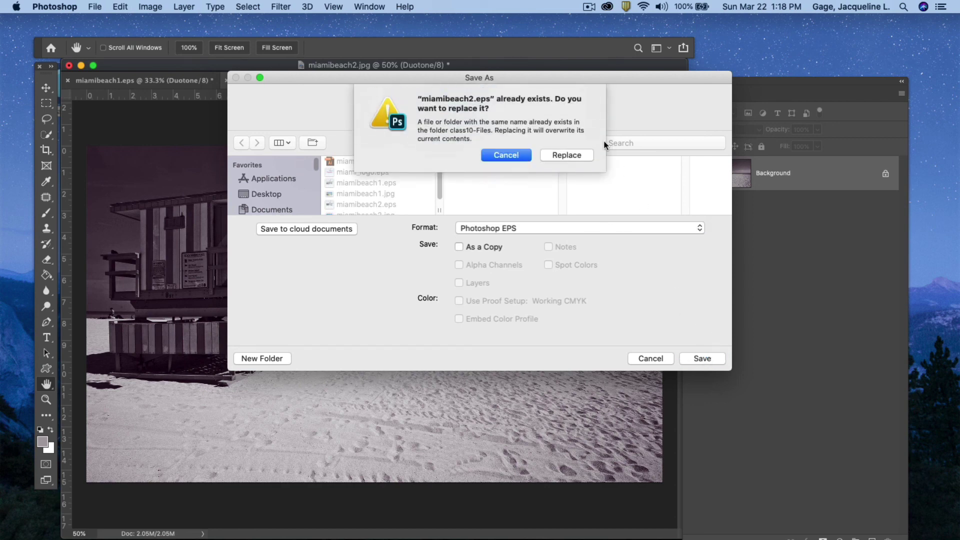
click(565, 155)
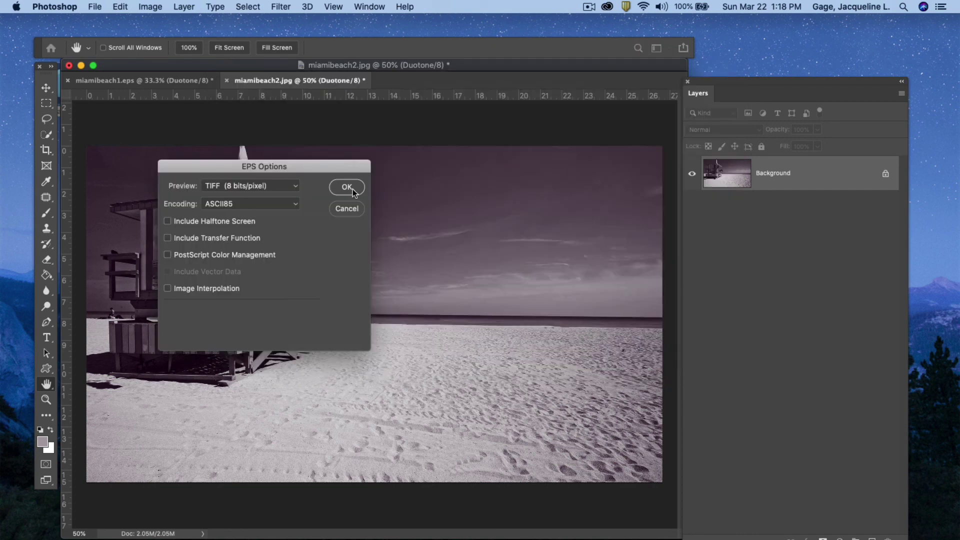
click(350, 189)
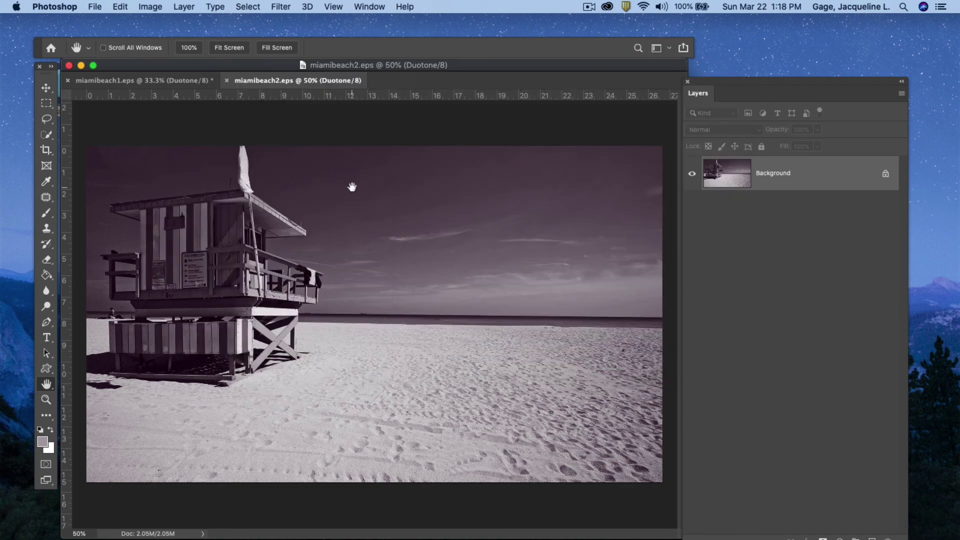